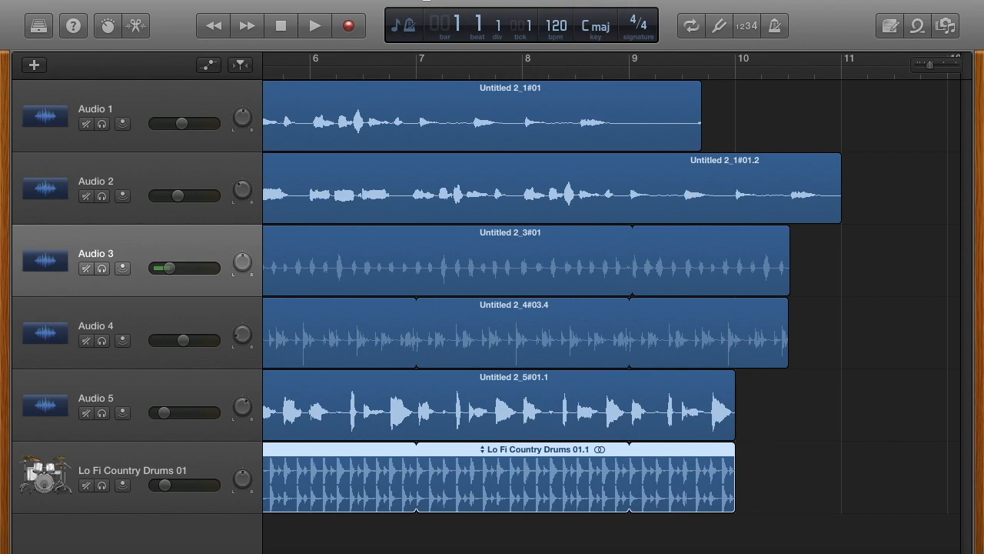
# Step: Start a new Empty Project with one microphone audio track, Audio 1, at 120 bpm, C major, 4/4
pyautogui.click(126, 0)
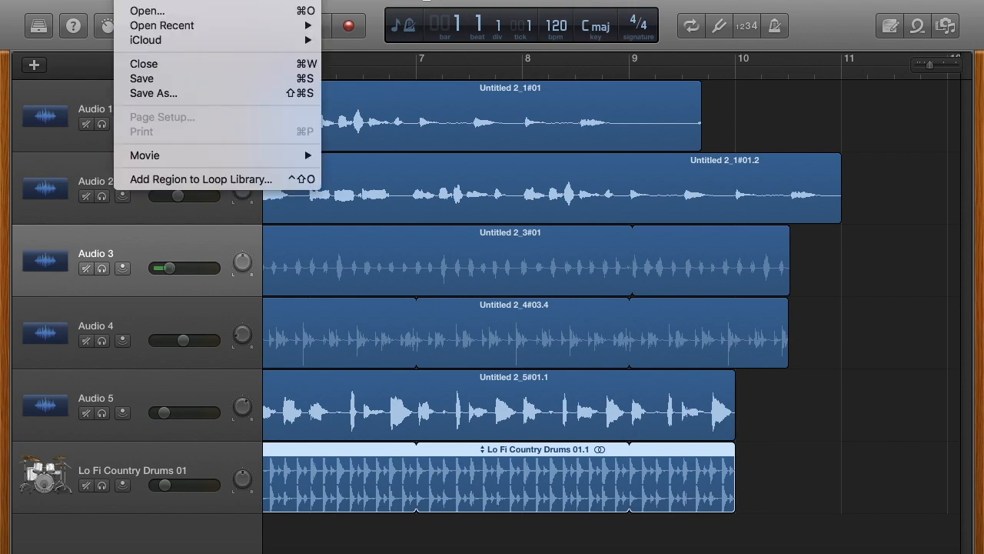
pyautogui.click(132, 2)
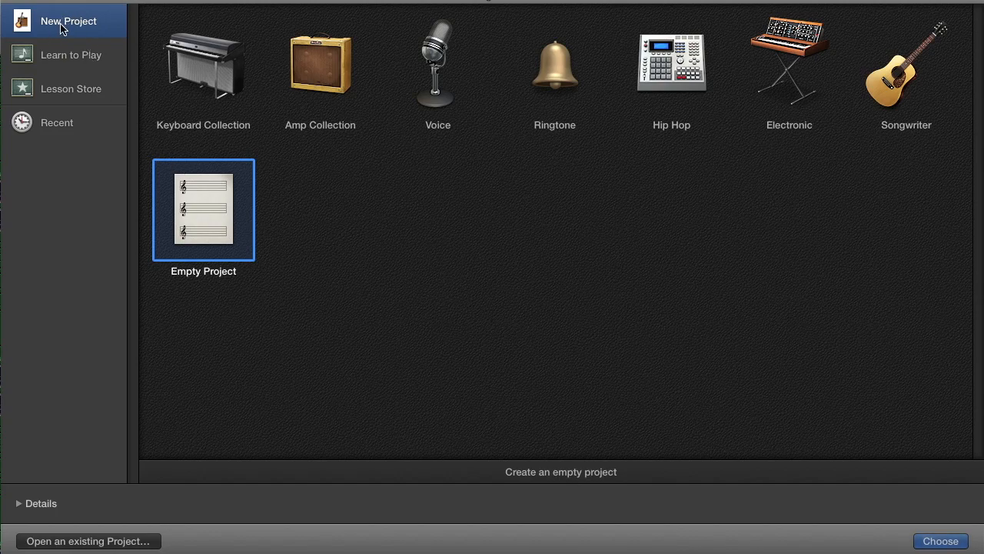
pyautogui.doubleClick(213, 221)
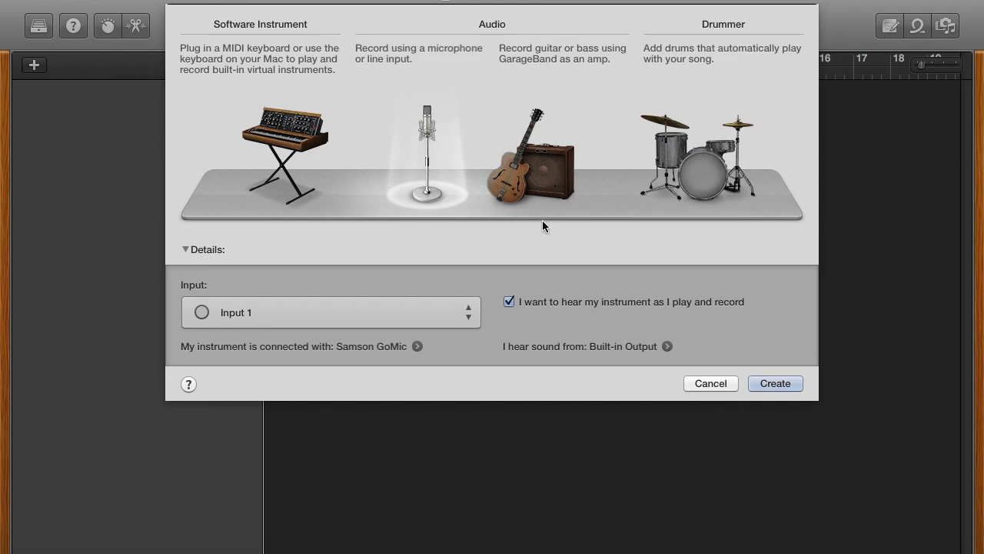
pyautogui.click(775, 383)
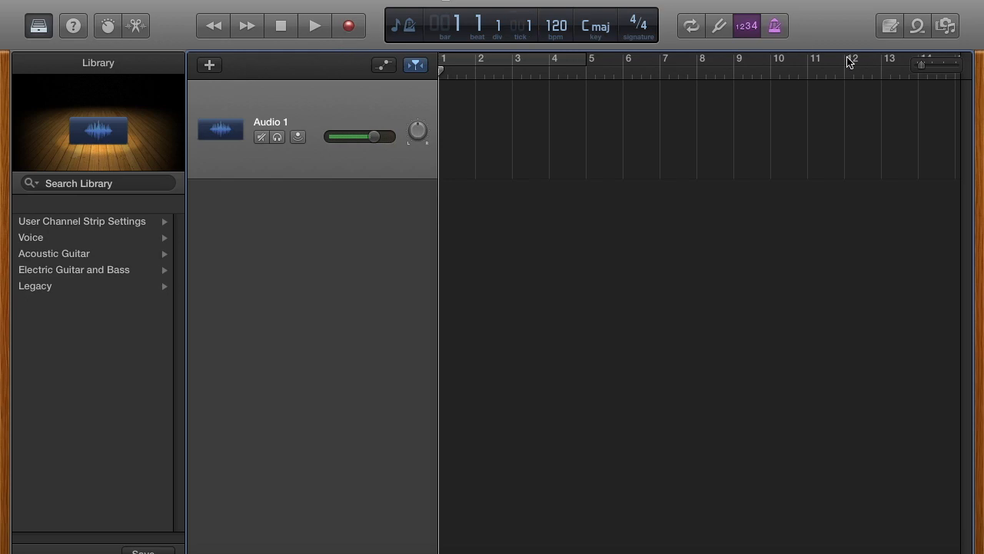
# Step: With count-in and metronome on, record an eight-bar voice take onto Audio 1
pyautogui.click(751, 29)
pyautogui.click(751, 28)
pyautogui.click(775, 29)
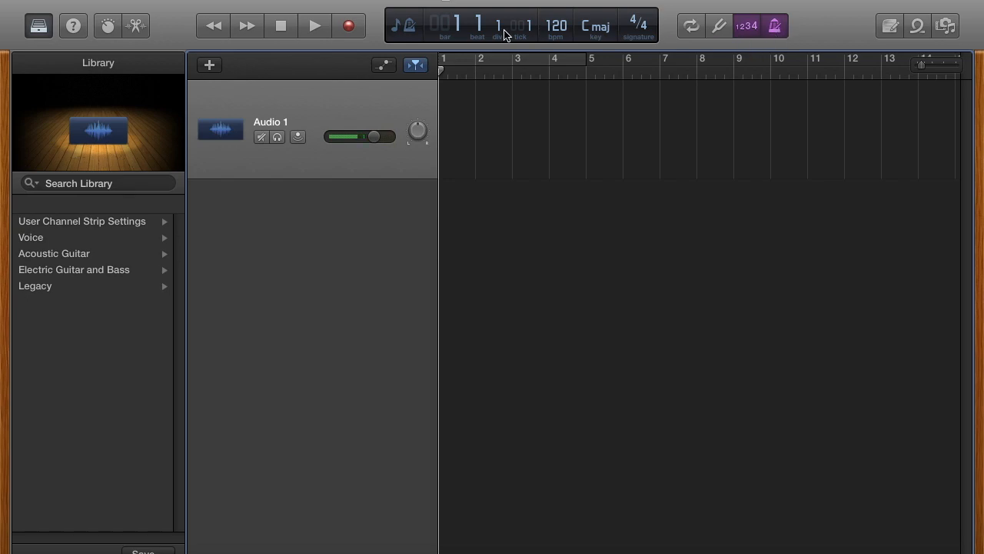
pyautogui.click(350, 28)
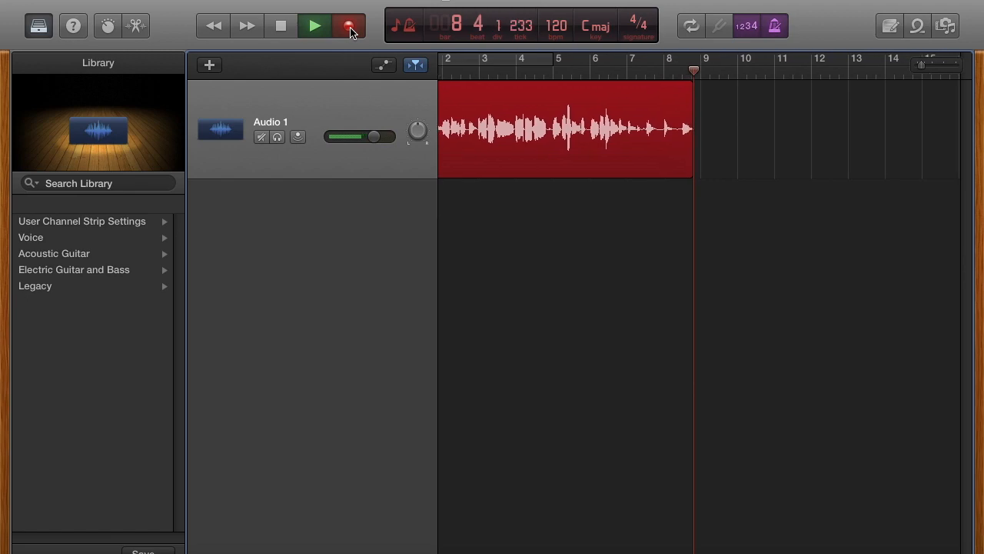
pyautogui.click(350, 30)
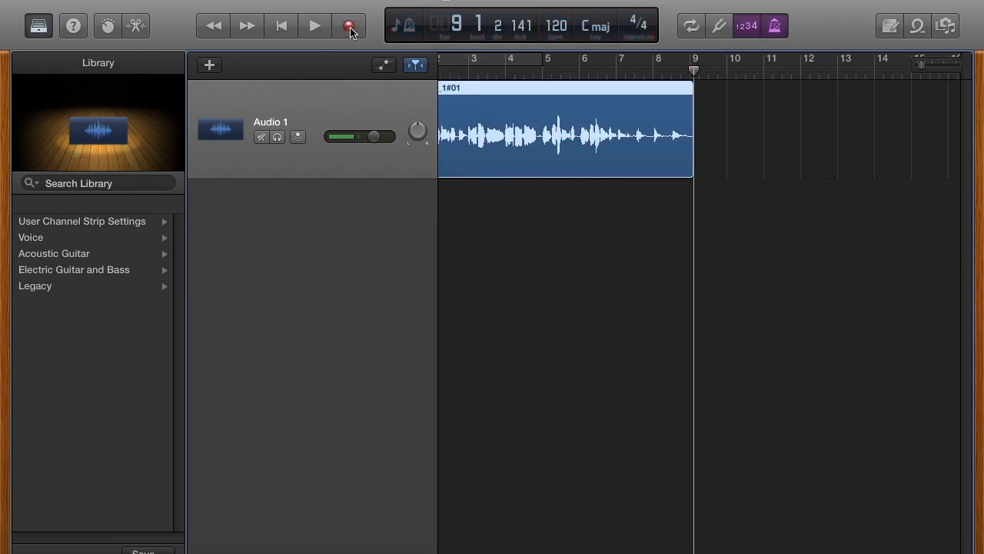
# Step: Play the new voice take from the beginning, then stop and rewind
pyautogui.click(284, 29)
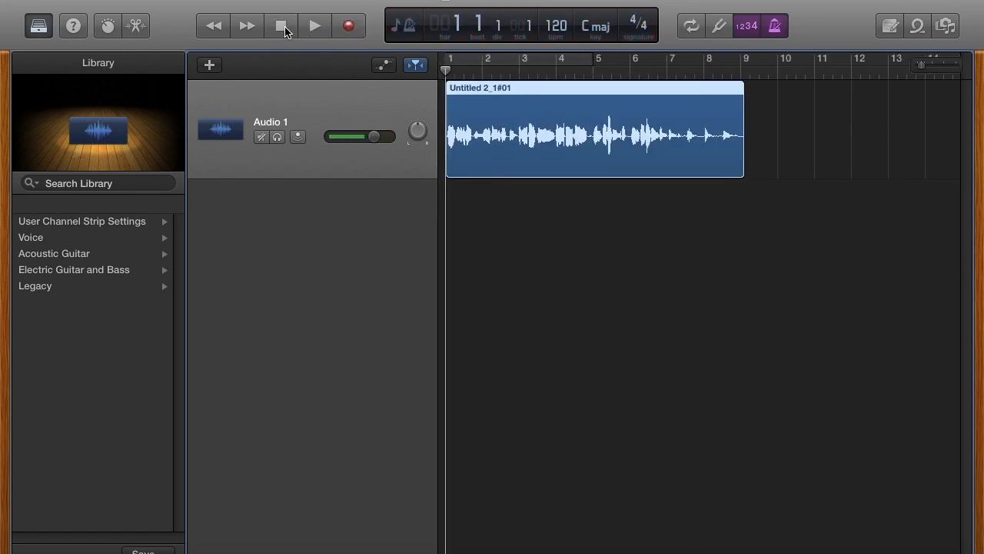
pyautogui.press('space')
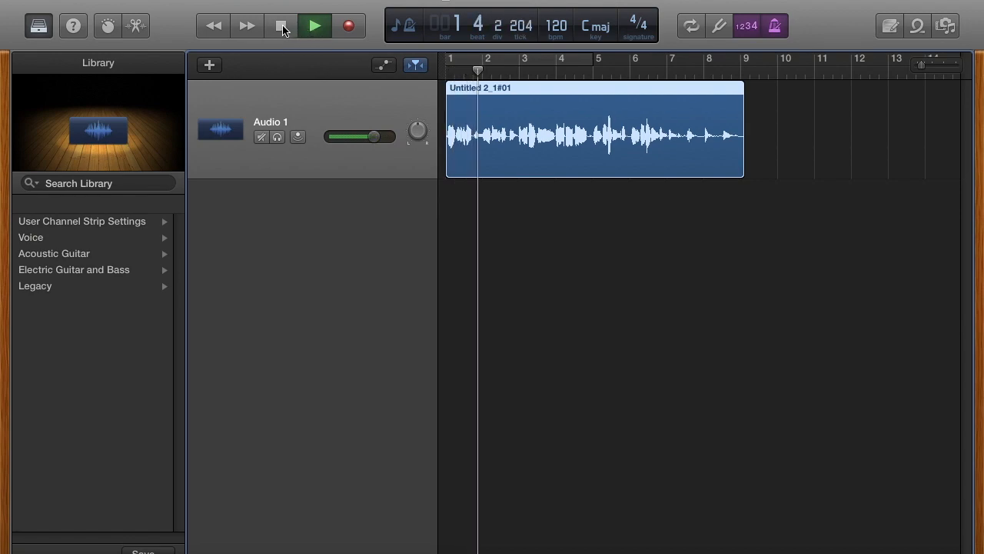
pyautogui.click(283, 28)
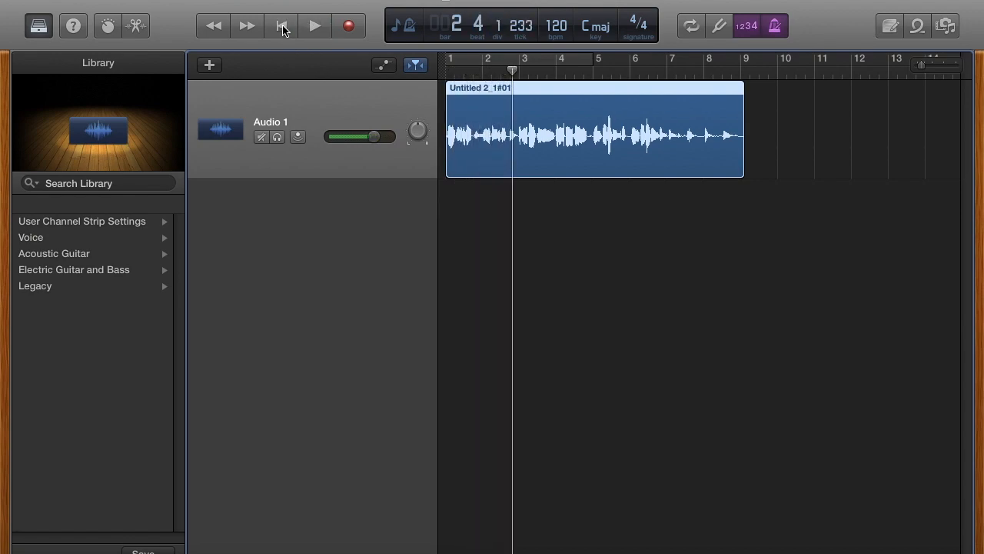
pyautogui.click(284, 29)
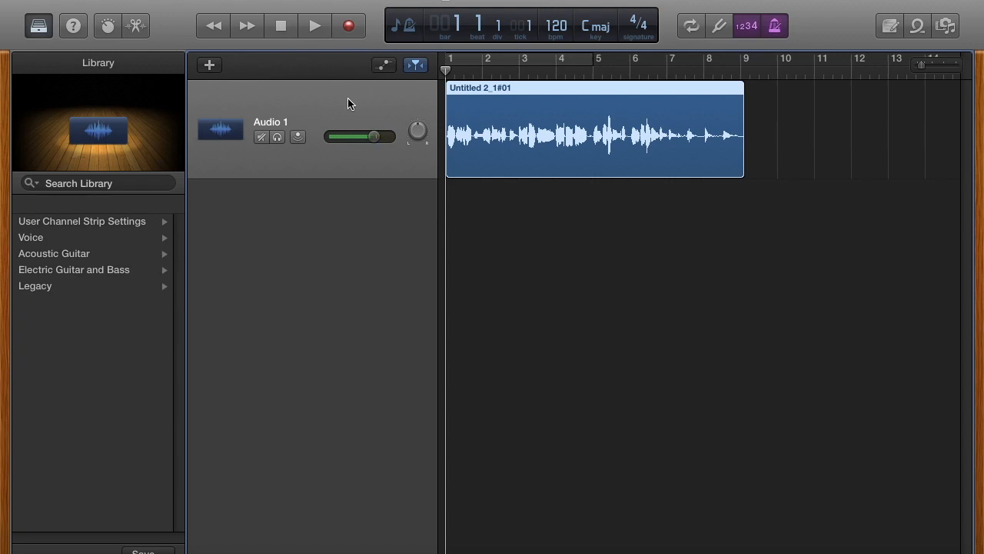
# Step: Duplicate the voice track and paste a copy of the voice region onto Audio 2 at bar 3
pyautogui.press('super+d')
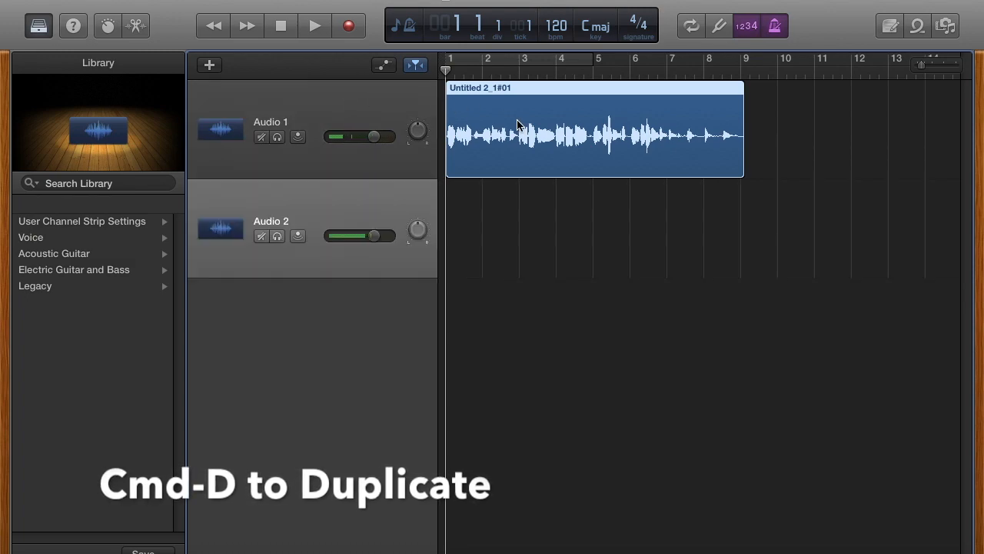
pyautogui.click(371, 106)
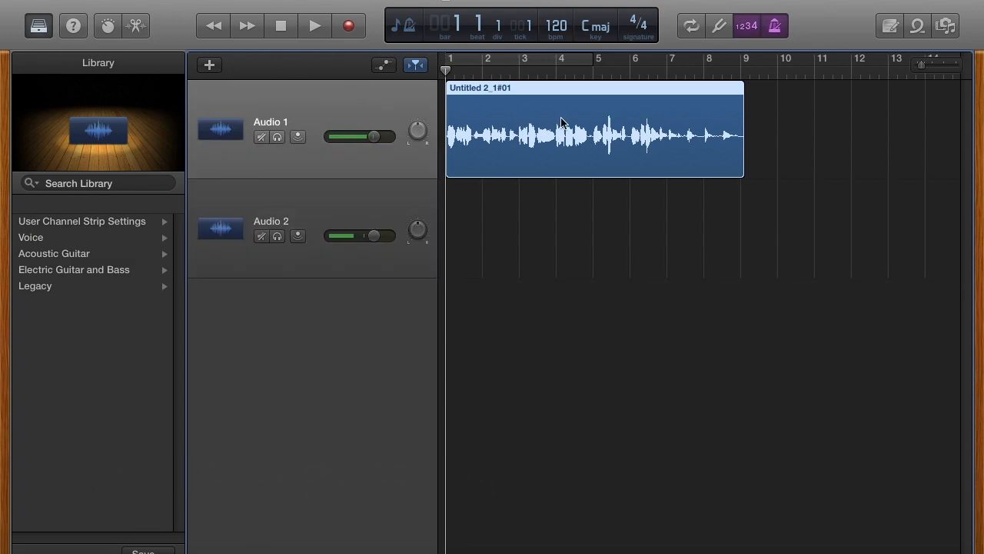
pyautogui.press('super+c')
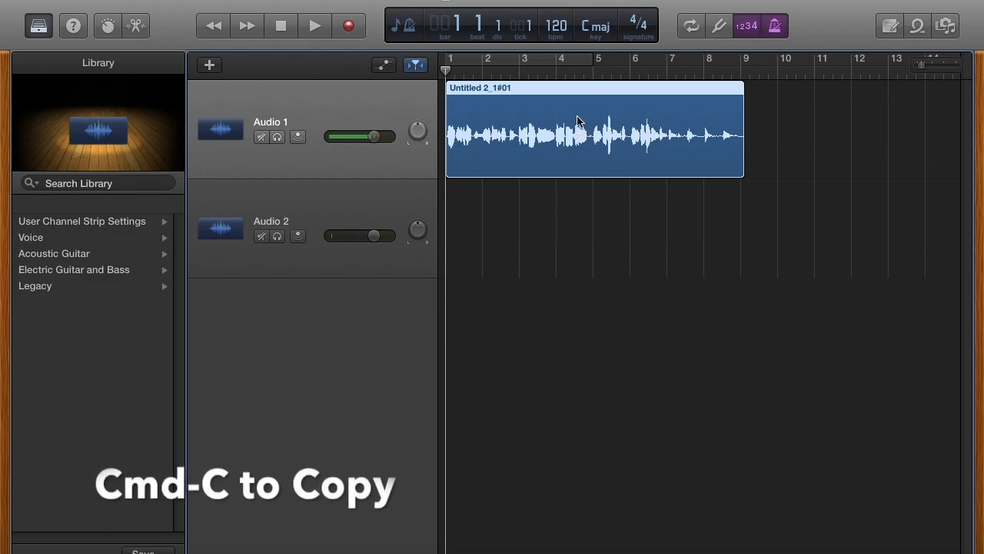
pyautogui.click(520, 72)
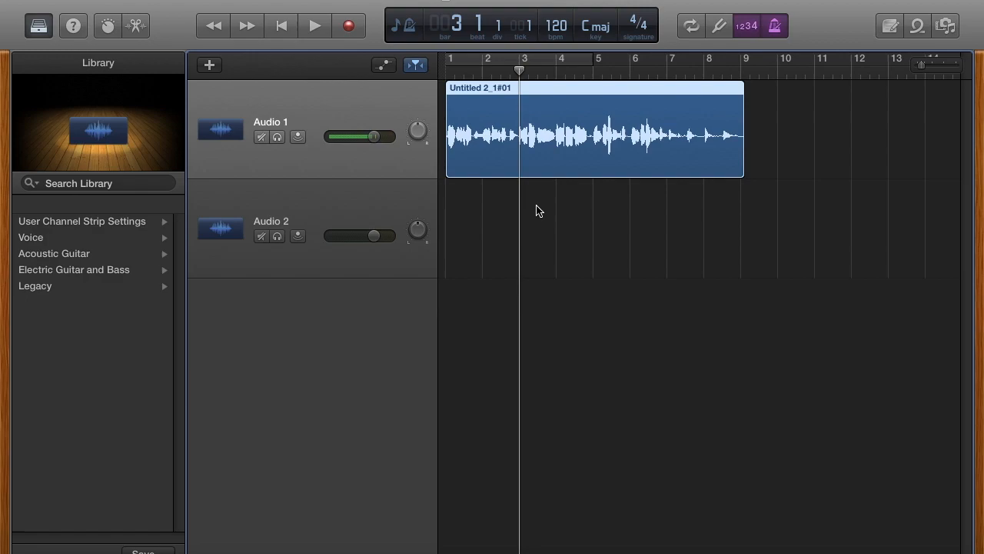
pyautogui.click(363, 213)
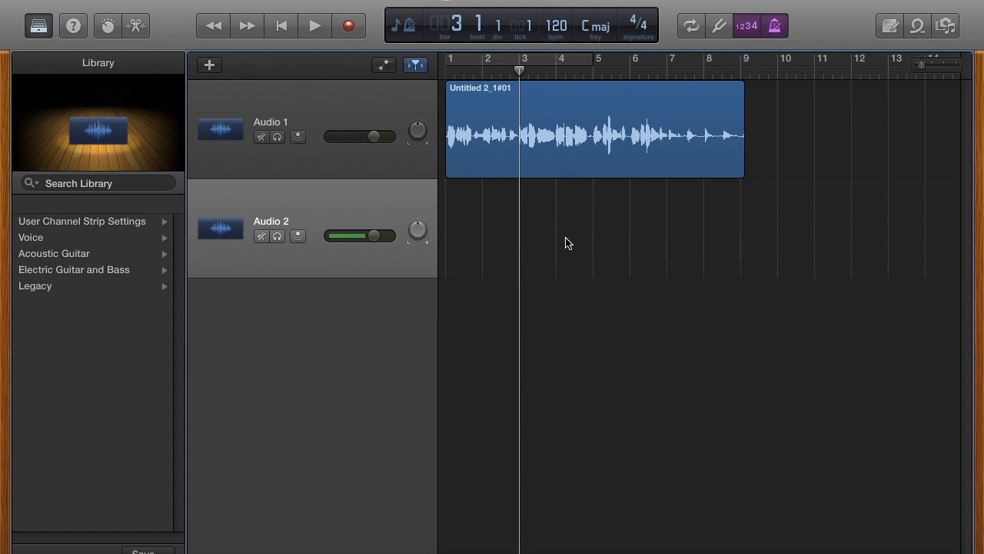
pyautogui.press('super+v')
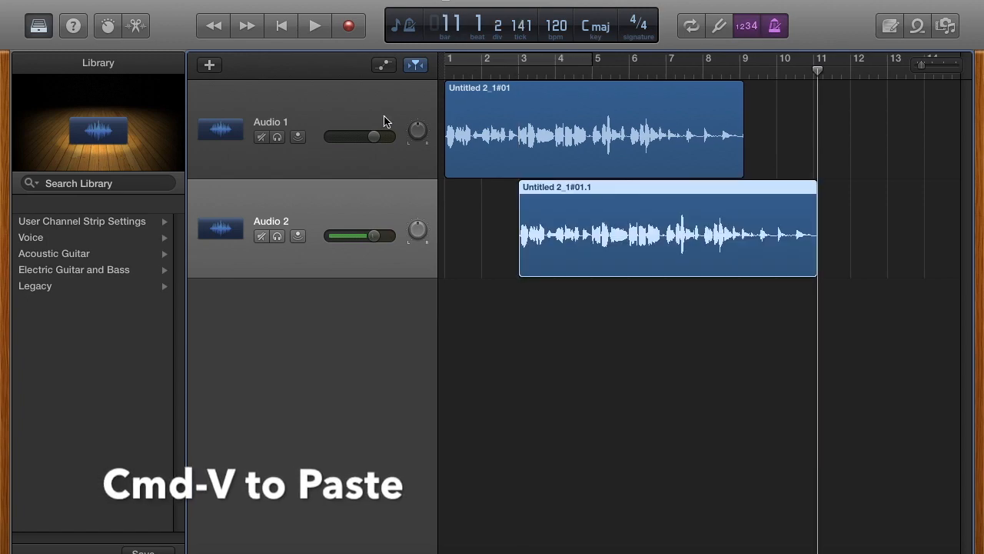
# Step: Play both voice tracks together from the start, then stop and rewind
pyautogui.click(283, 29)
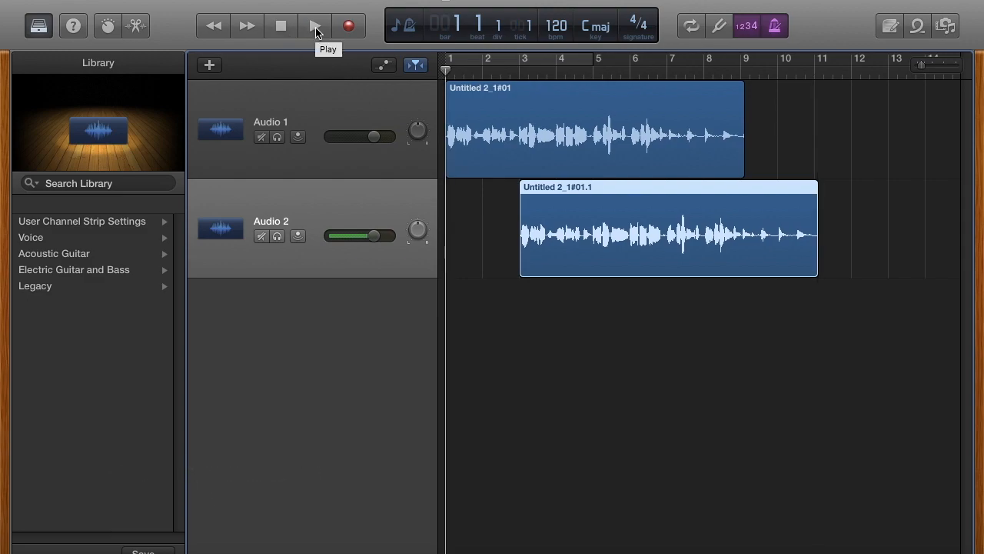
pyautogui.click(316, 28)
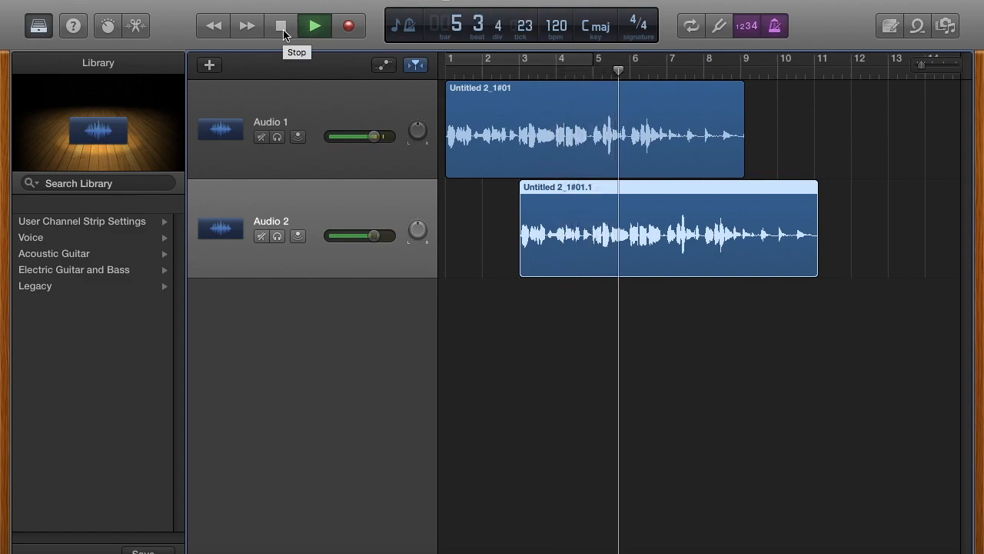
pyautogui.click(281, 27)
pyautogui.click(281, 30)
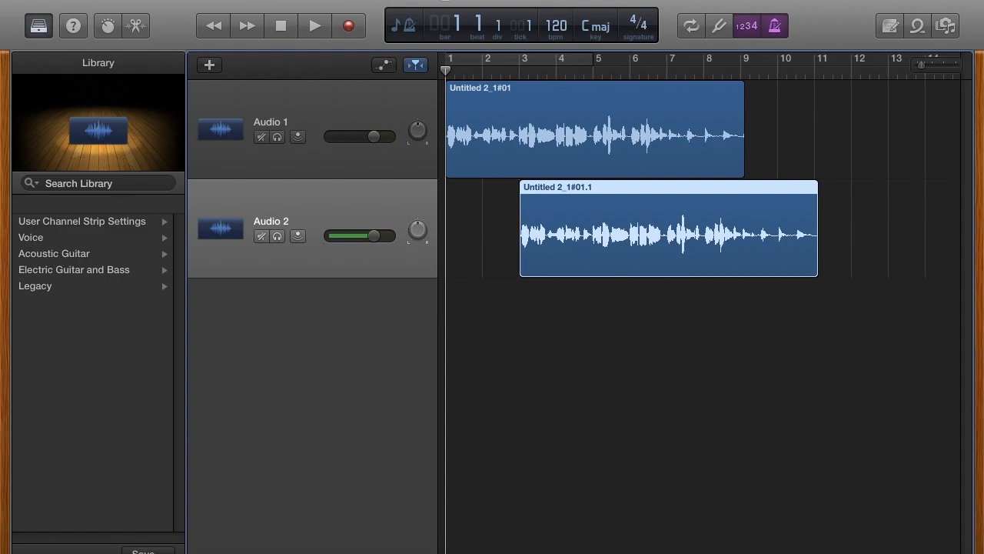
# Step: Search the Apple Loops for 'lo fi count' filtered to Drums
pyautogui.click(918, 29)
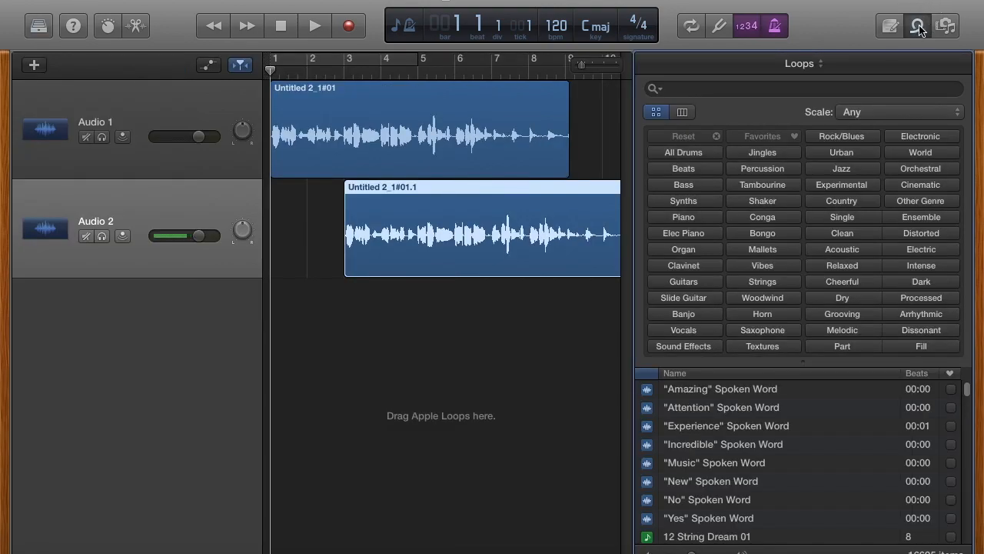
pyautogui.click(715, 88)
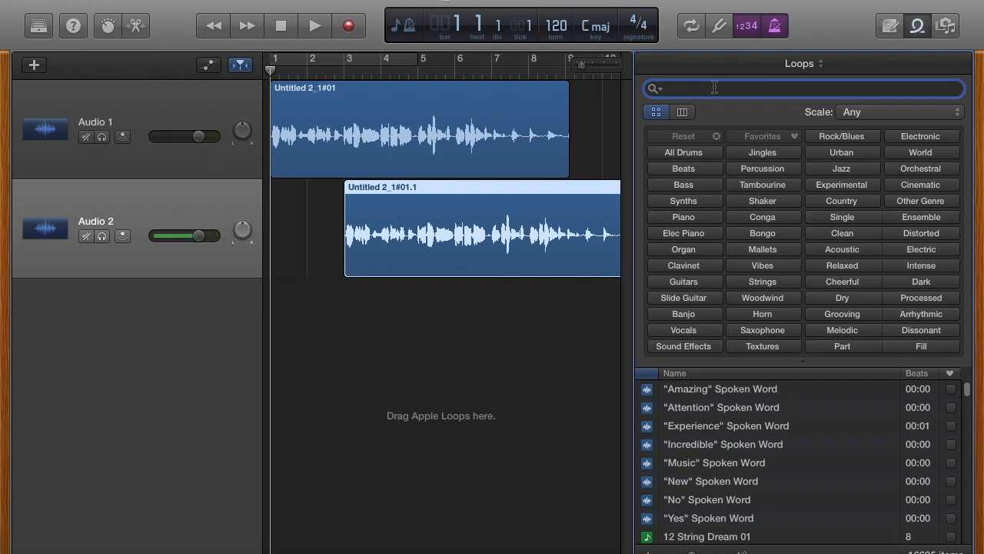
pyautogui.click(676, 146)
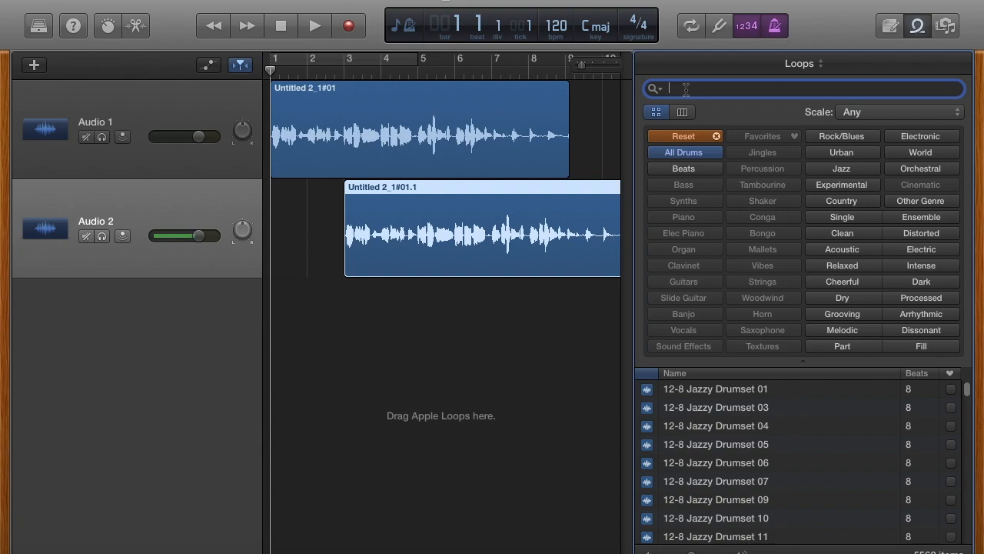
pyautogui.write('lo fo')
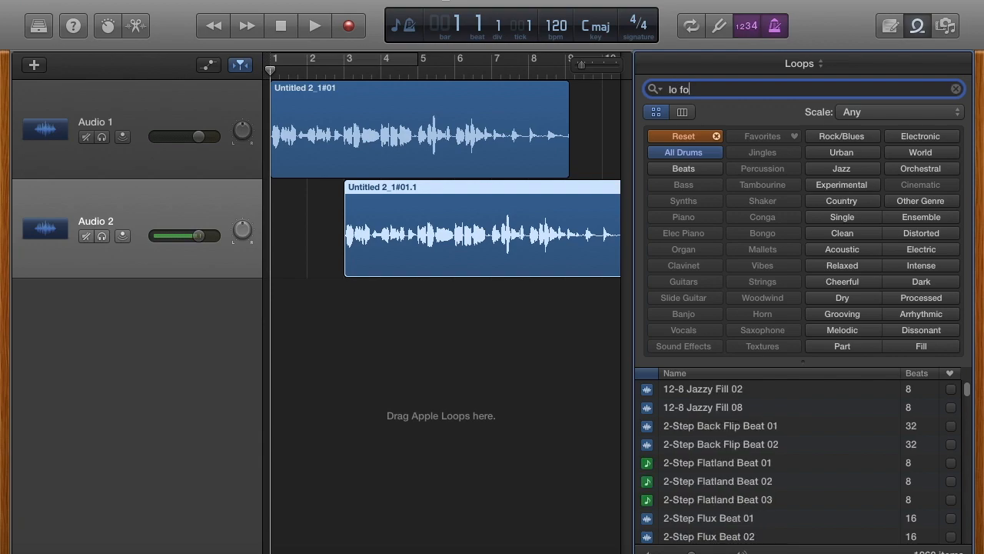
pyautogui.press('BackSpace')
pyautogui.press('BackSpace')
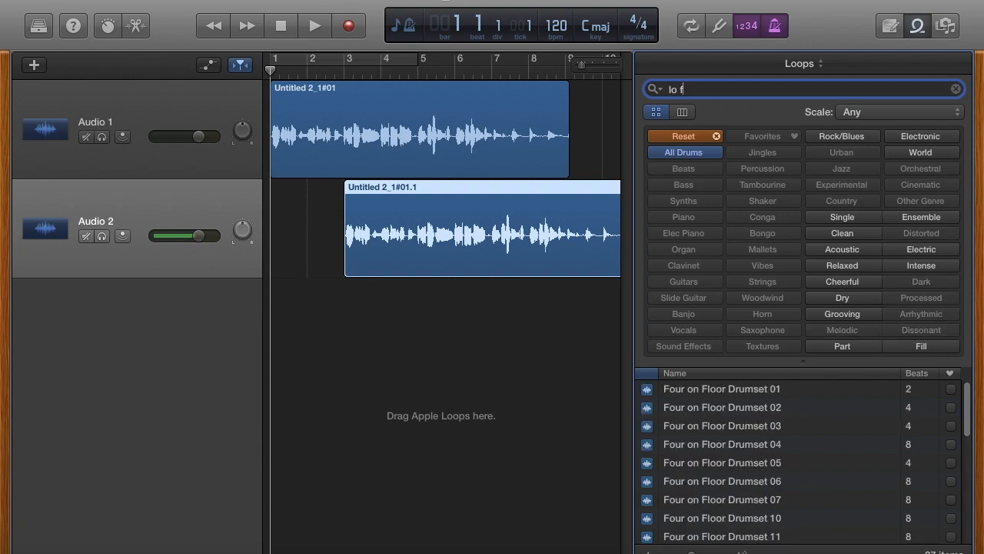
pyautogui.write('i country')
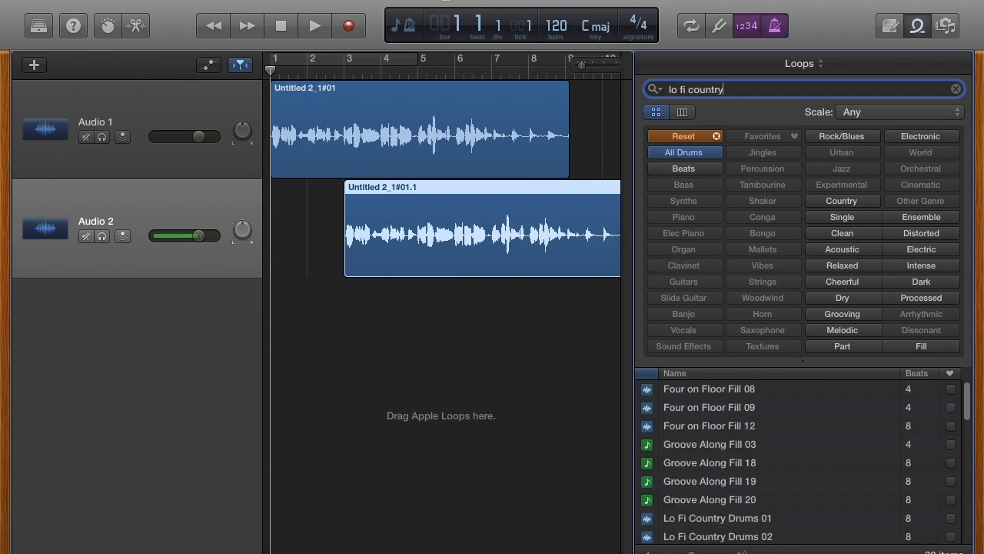
# Step: Preview Lo Fi Country Drums 01, place it on a new track at bar 1, and loop it to bar 10
pyautogui.click(702, 522)
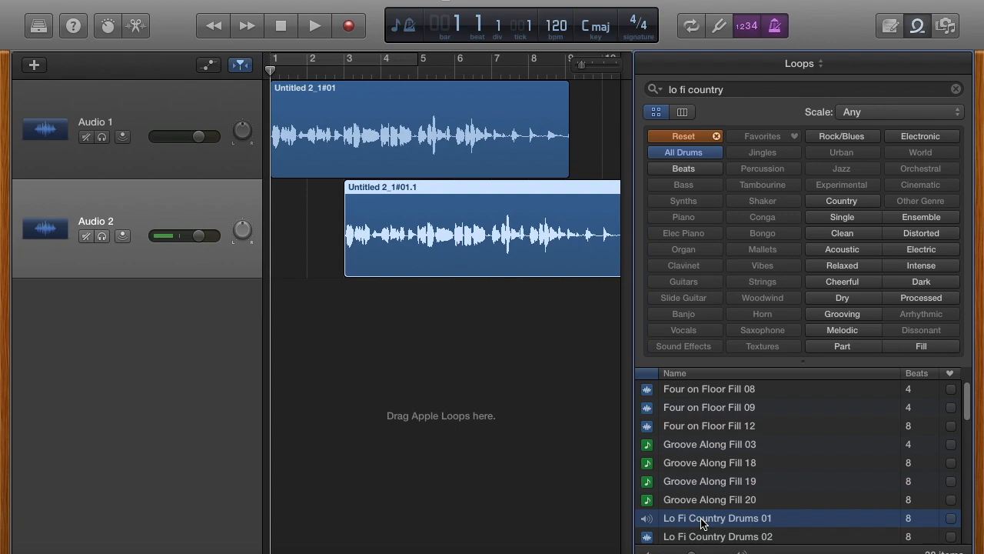
pyautogui.press('XF86AudioRaiseVolume')
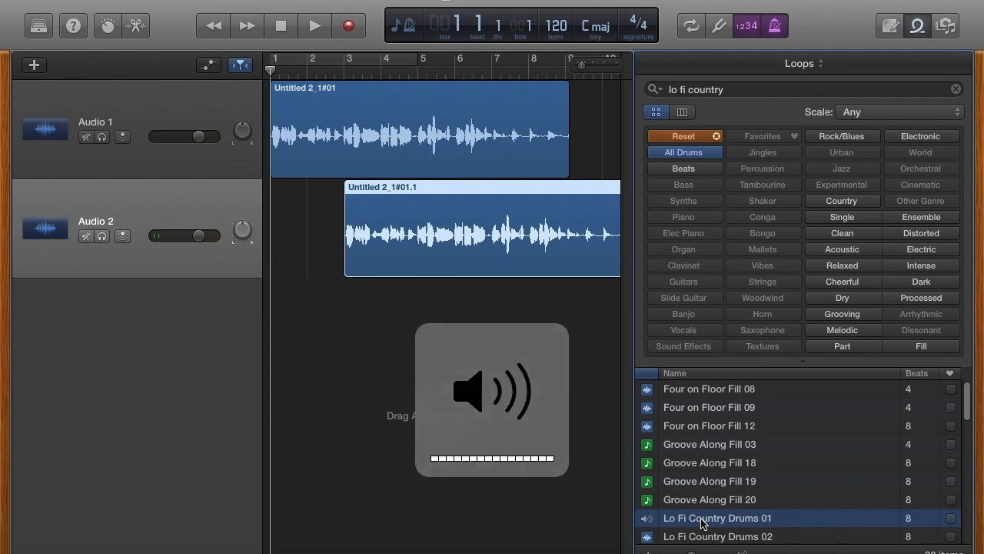
pyautogui.press('space')
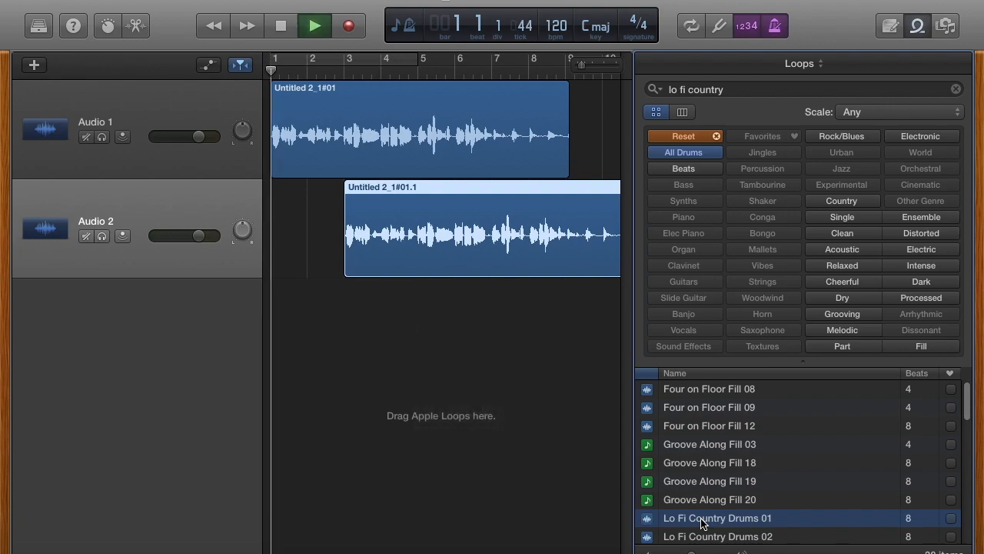
pyautogui.moveTo(699, 523); pyautogui.dragTo(274, 353)
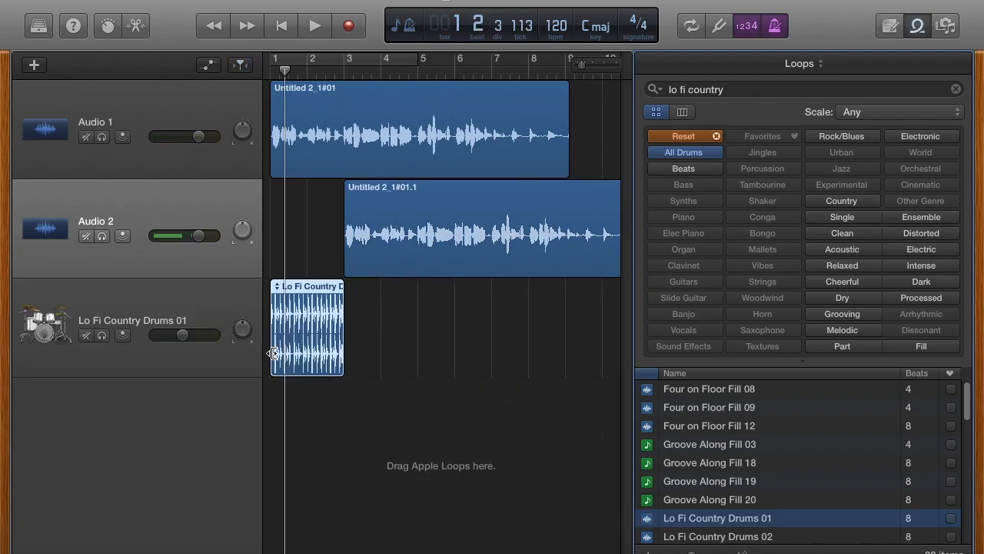
pyautogui.moveTo(380, 293); pyautogui.dragTo(605, 349)
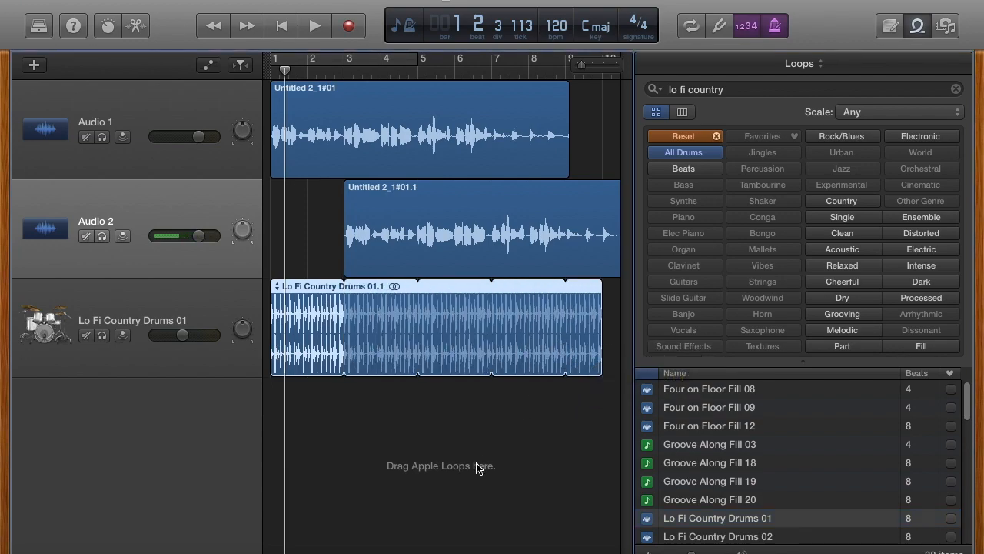
# Step: Clear the old loop filters and search 'tango' limited to Bass loops
pyautogui.click(739, 94)
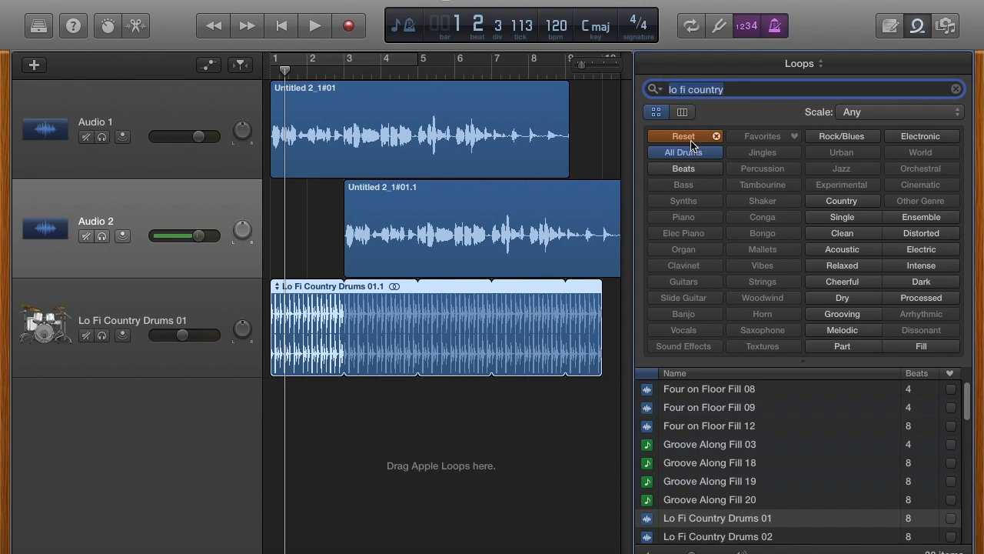
pyautogui.click(691, 140)
pyautogui.click(711, 91)
pyautogui.write('tango')
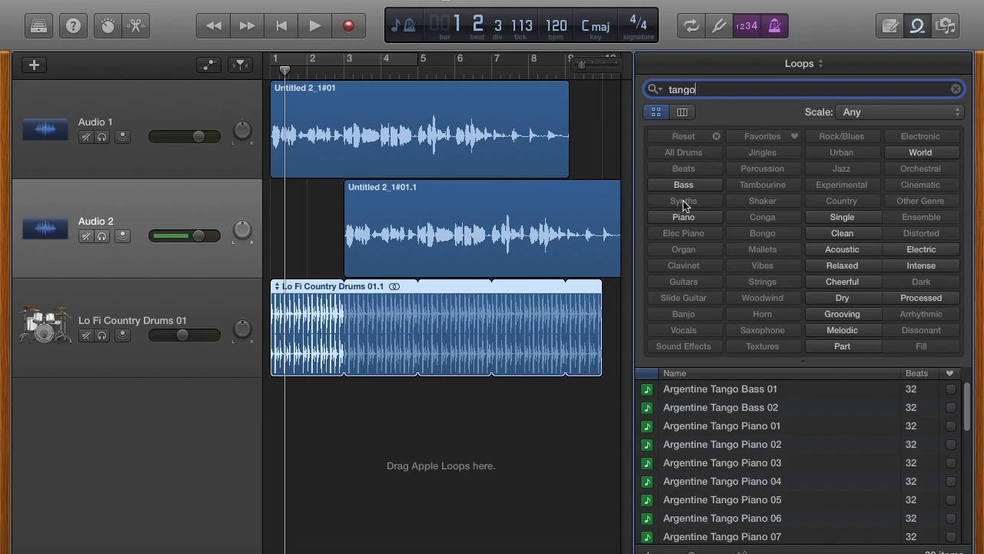
pyautogui.click(683, 185)
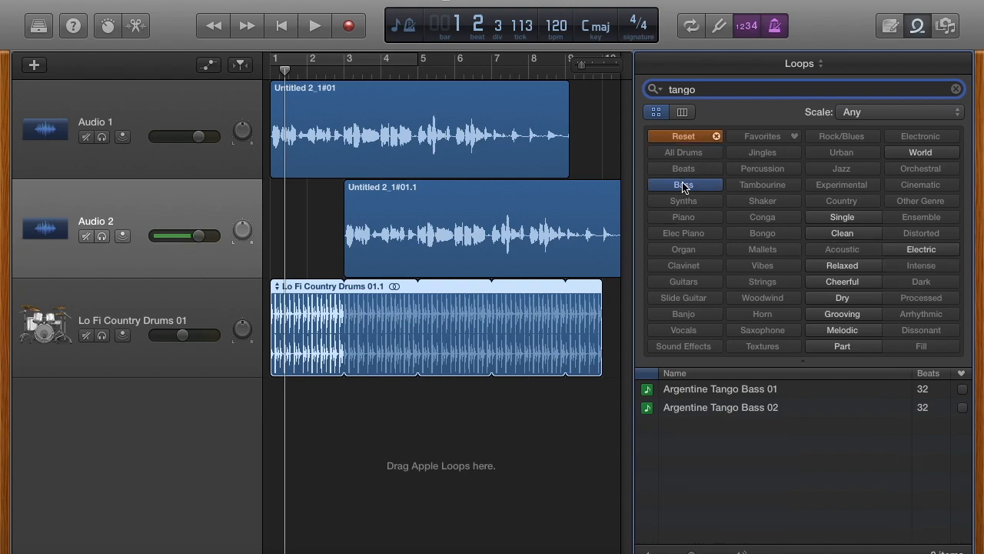
# Step: Preview Argentine Tango Bass 01, add it as a new track at bar 1, and hide the loop library
pyautogui.click(691, 394)
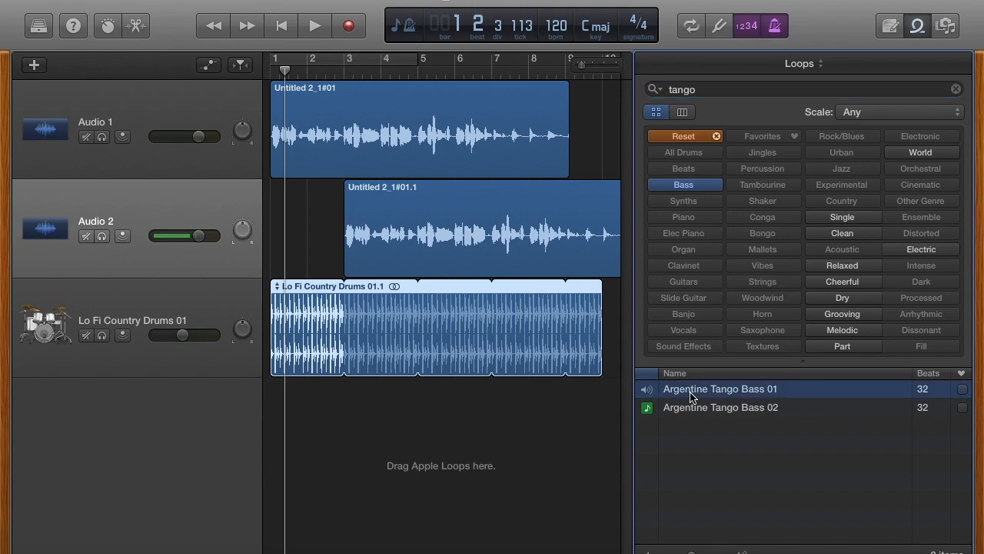
pyautogui.press('XF86AudioRaiseVolume')
pyautogui.moveTo(647, 397); pyautogui.dragTo(256, 419)
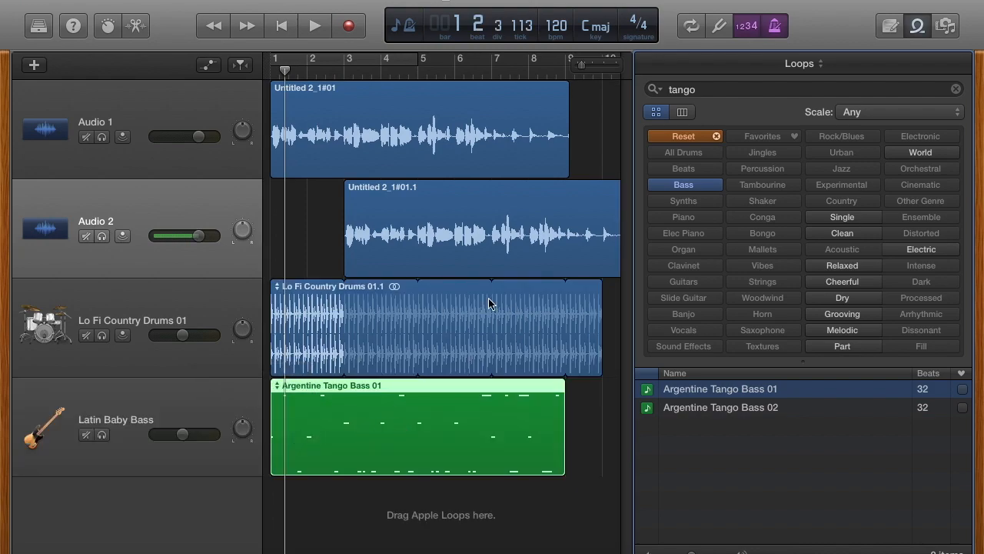
pyautogui.click(917, 28)
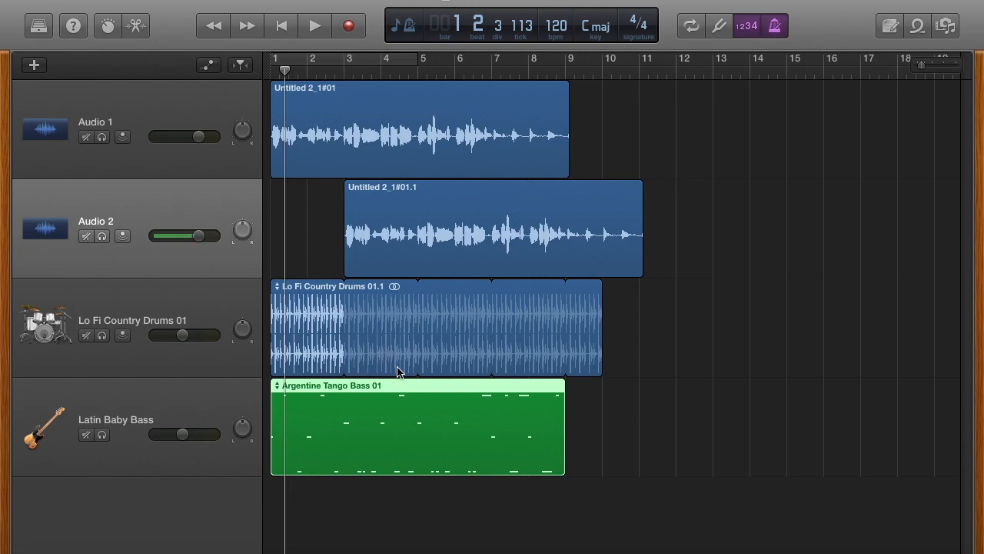
# Step: Open the tango bass region in the Score editor and place the playhead at bar 3
pyautogui.doubleClick(394, 413)
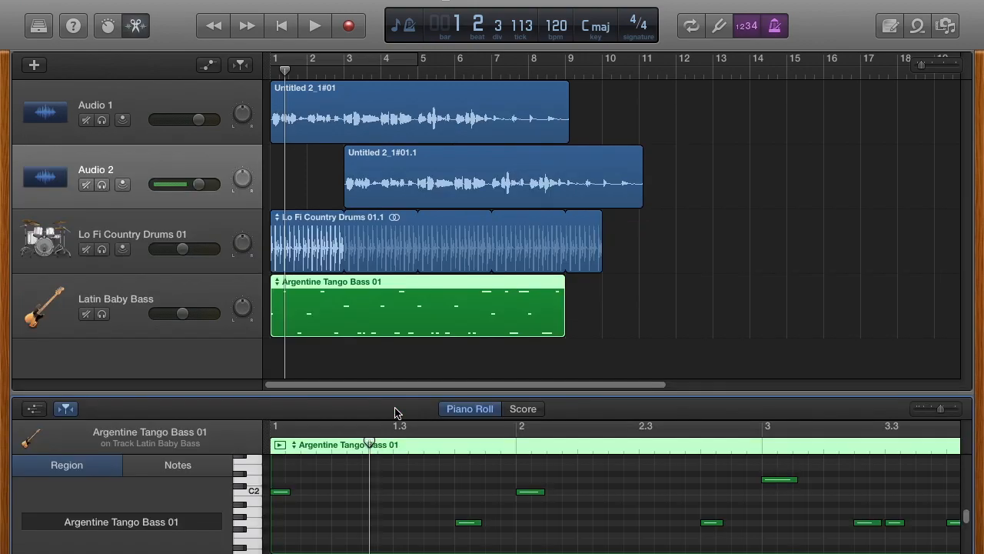
pyautogui.click(523, 410)
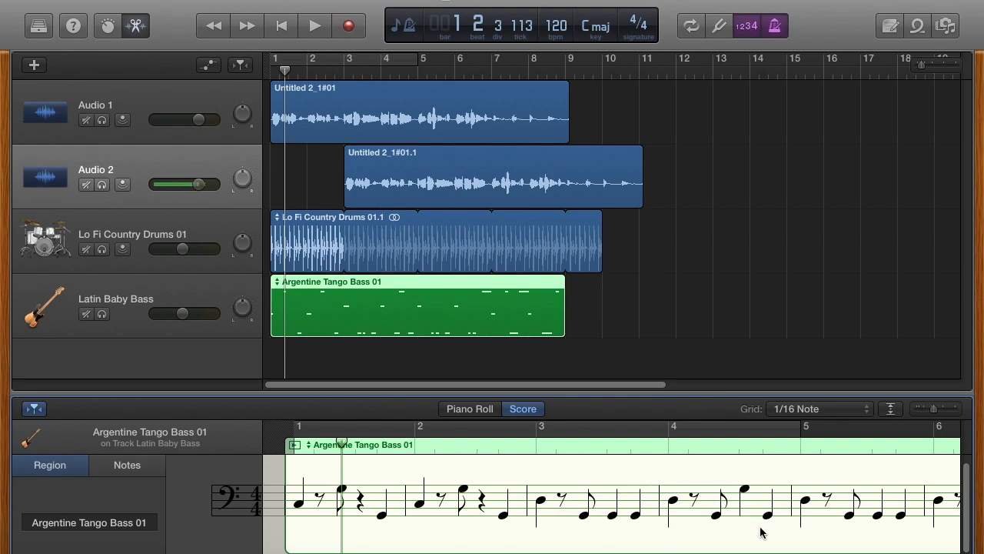
pyautogui.hscroll(5, 832, 519)
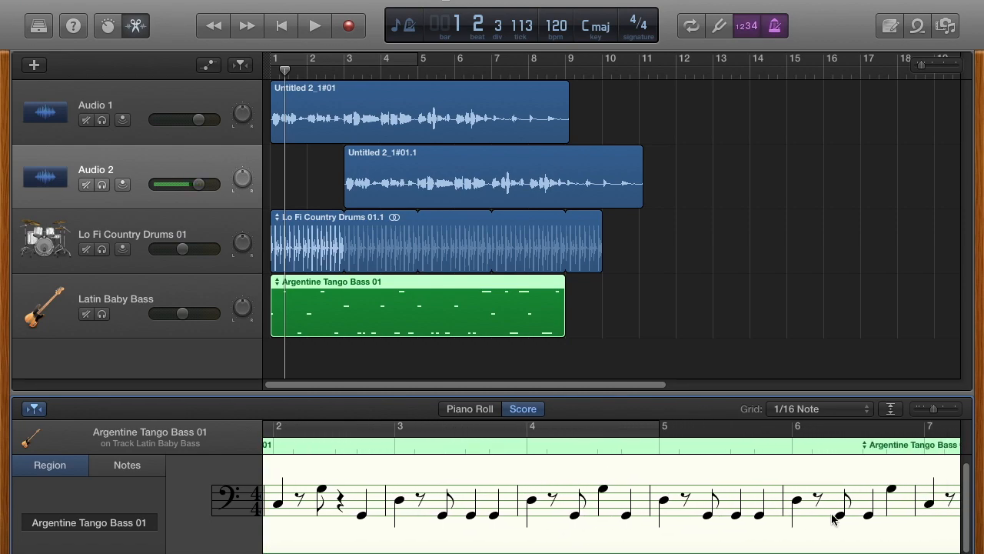
pyautogui.hscroll(2, 833, 519)
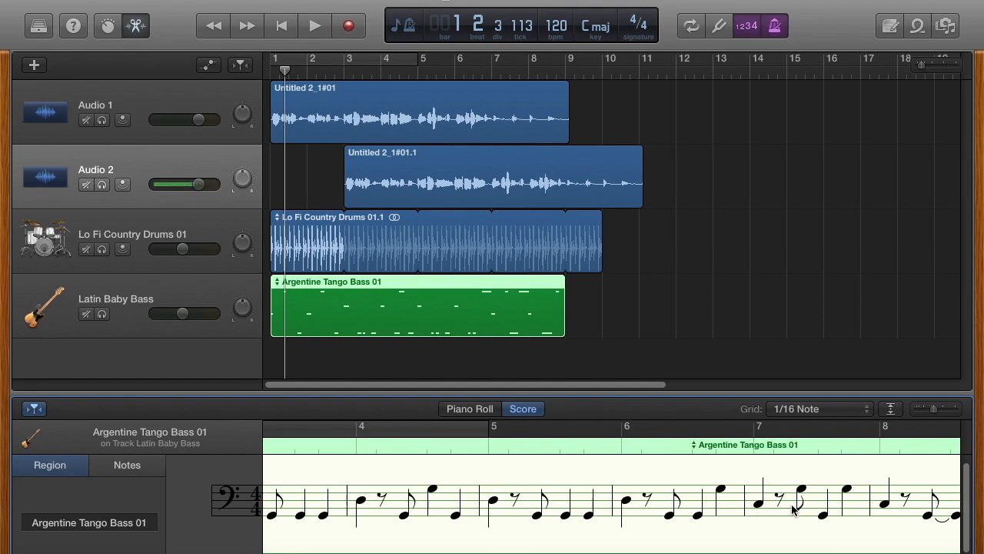
pyautogui.moveTo(285, 69); pyautogui.dragTo(346, 94)
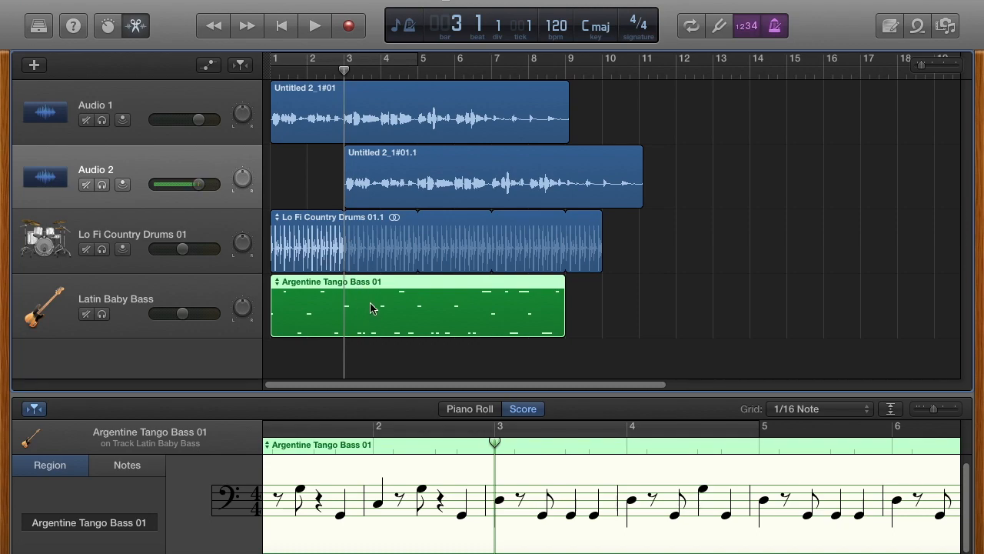
# Step: Split the bass region at bar 3 and delete the portion after the split
pyautogui.press('super+t')
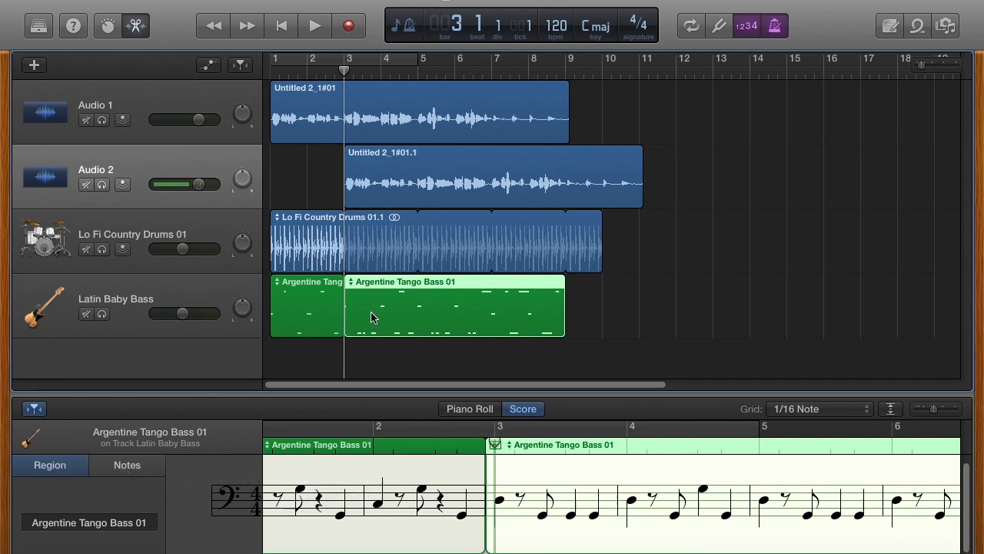
pyautogui.doubleClick(416, 304)
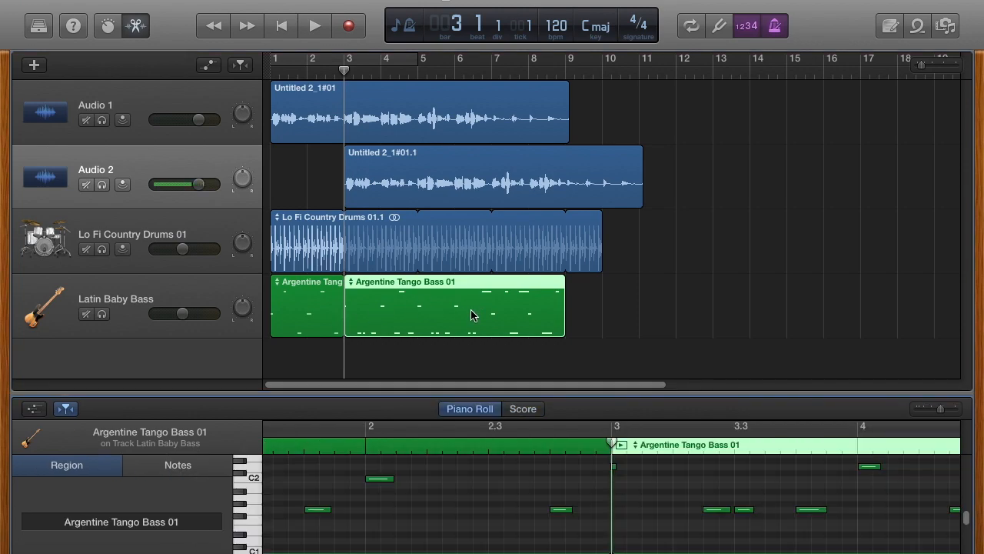
pyautogui.click(606, 311)
pyautogui.click(494, 310)
pyautogui.press('Delete')
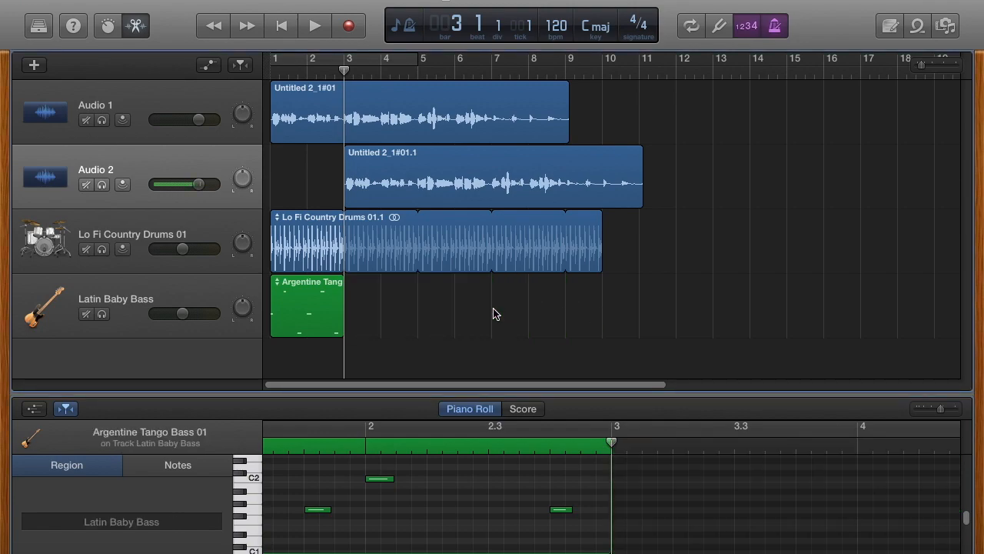
# Step: Loop the remaining two-bar bass region out to bar 10
pyautogui.click(344, 279)
pyautogui.moveTo(366, 280); pyautogui.dragTo(598, 329)
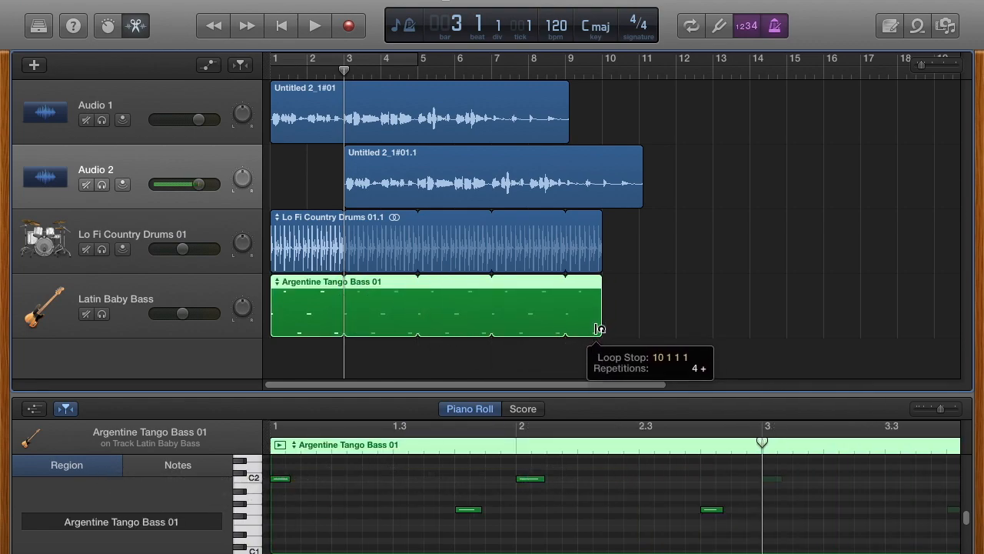
pyautogui.moveTo(598, 329); pyautogui.dragTo(598, 329)
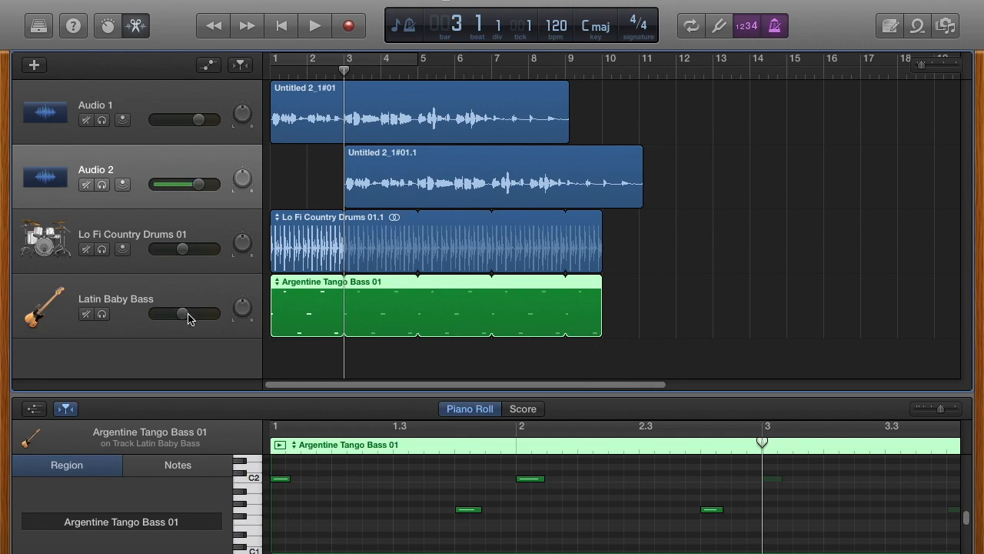
# Step: Raise the bass volume to about +1.1 dB, lower the drums to -11.8 dB, and rewind
pyautogui.moveTo(182, 313); pyautogui.dragTo(202, 313)
pyautogui.moveTo(183, 251); pyautogui.dragTo(174, 250)
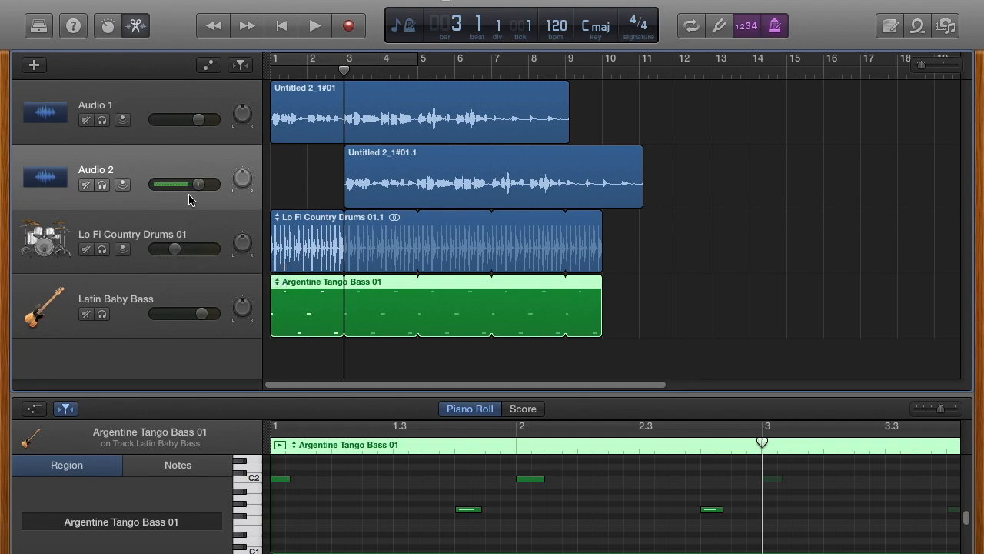
pyautogui.click(282, 26)
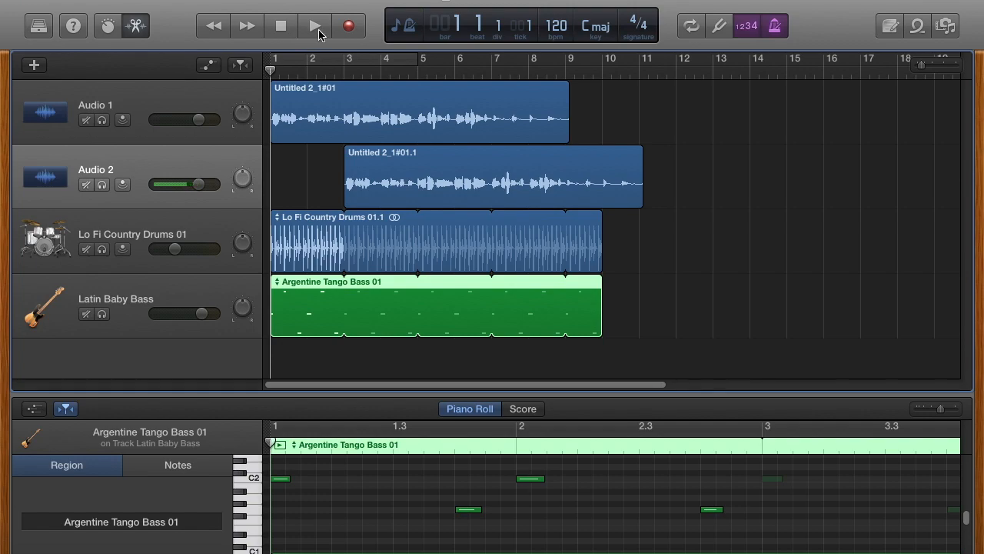
# Step: While the song plays, boost the bass to about +5 dB and cut the drums to -20.5 dB
pyautogui.click(316, 29)
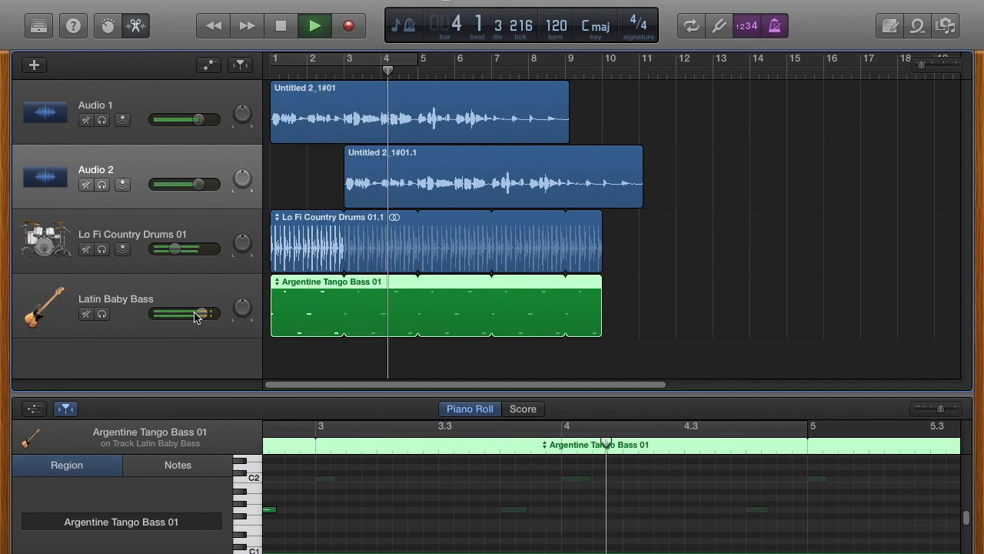
pyautogui.moveTo(203, 317); pyautogui.dragTo(213, 317)
pyautogui.moveTo(176, 248); pyautogui.dragTo(152, 260)
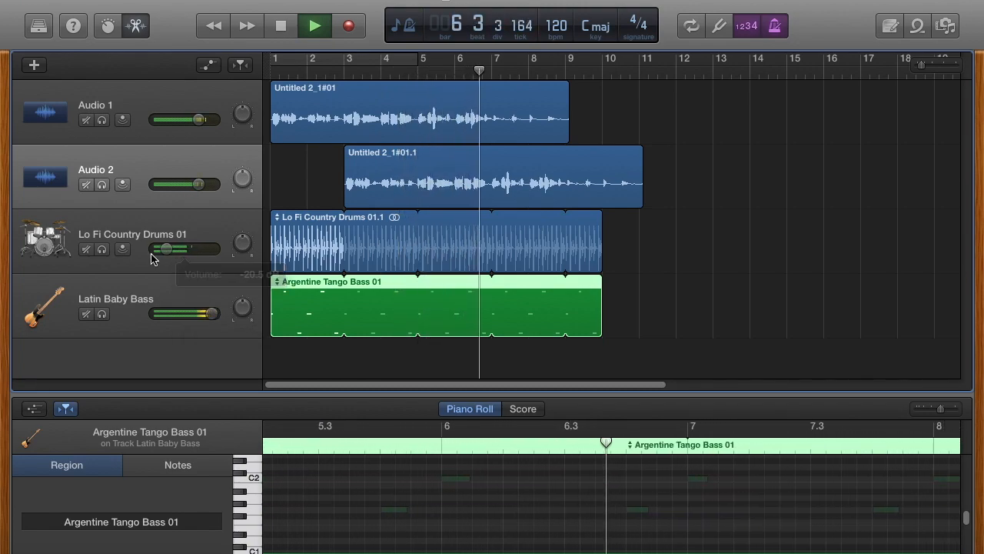
pyautogui.click(284, 29)
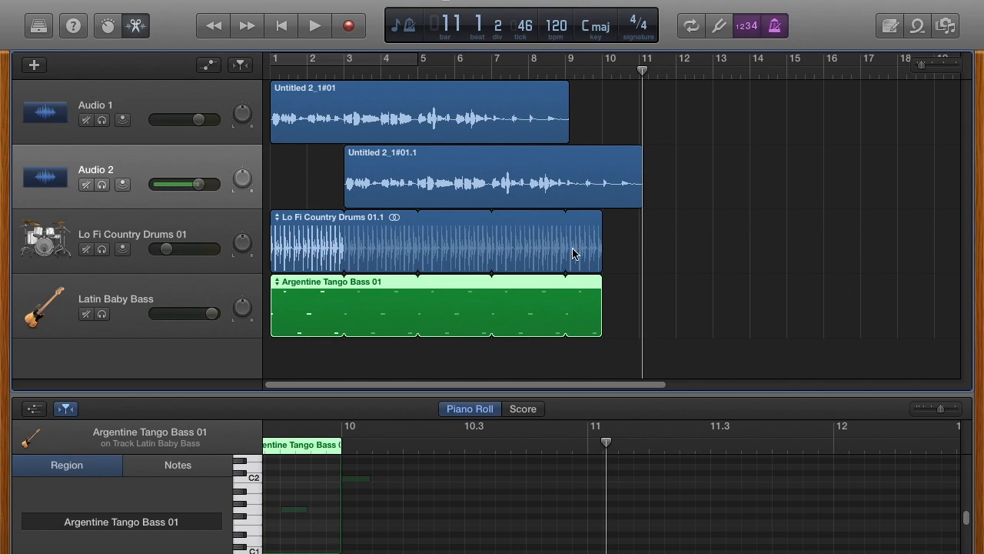
pyautogui.click(135, 28)
pyautogui.click(915, 30)
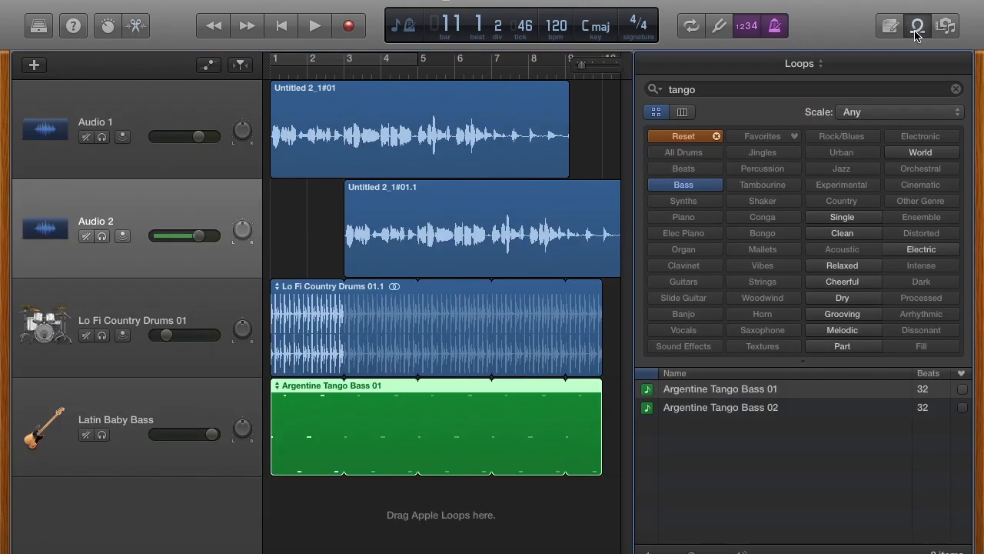
pyautogui.click(717, 94)
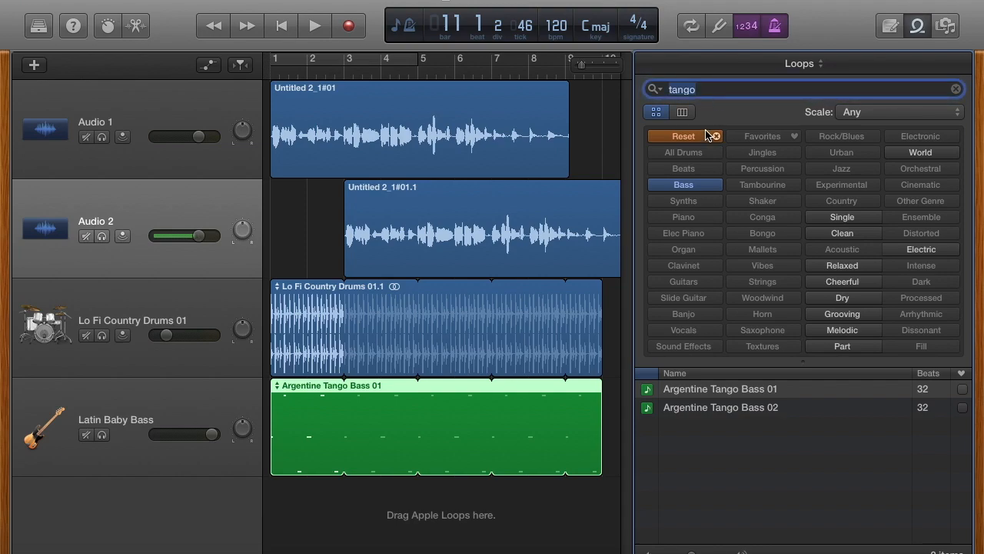
pyautogui.click(684, 136)
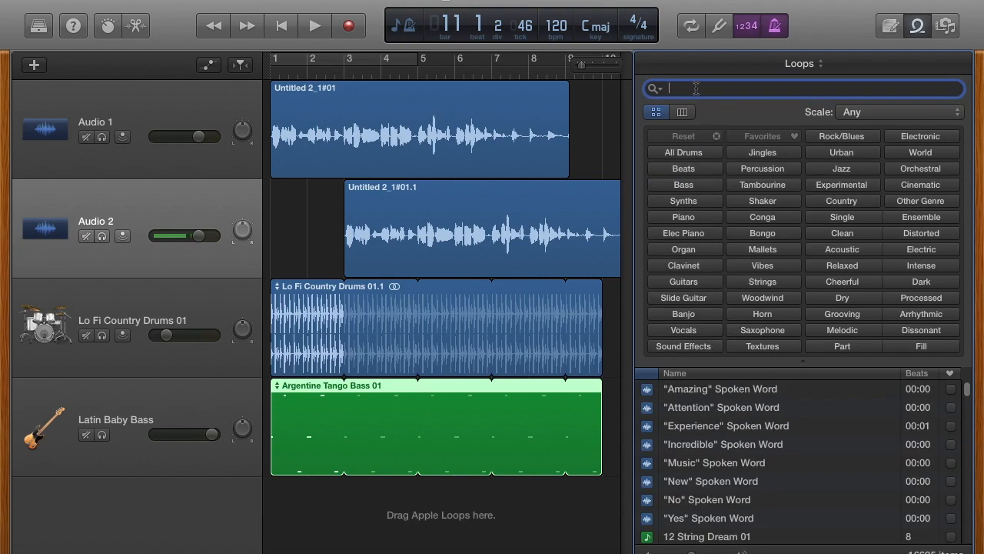
pyautogui.write('splash')
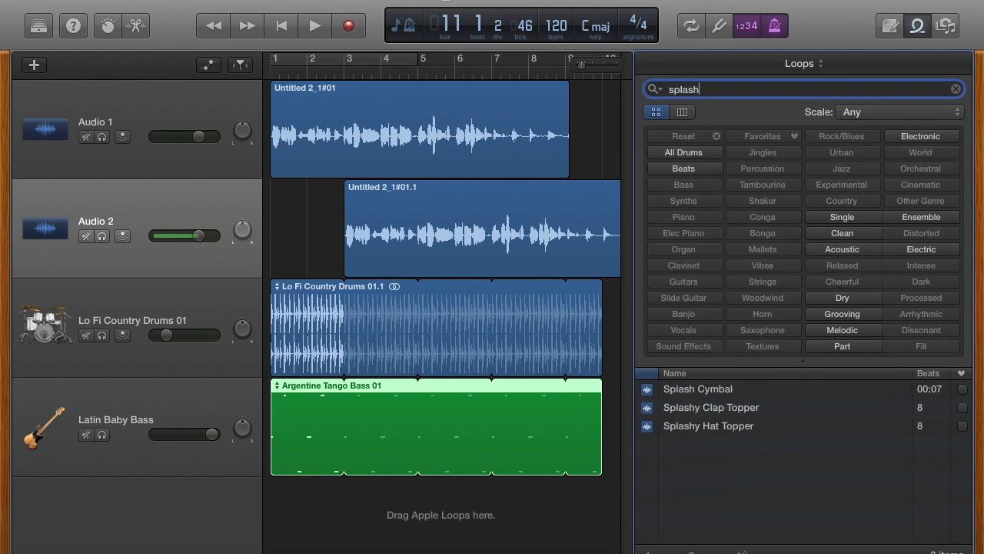
pyautogui.click(676, 391)
pyautogui.hscroll(5, 548, 508)
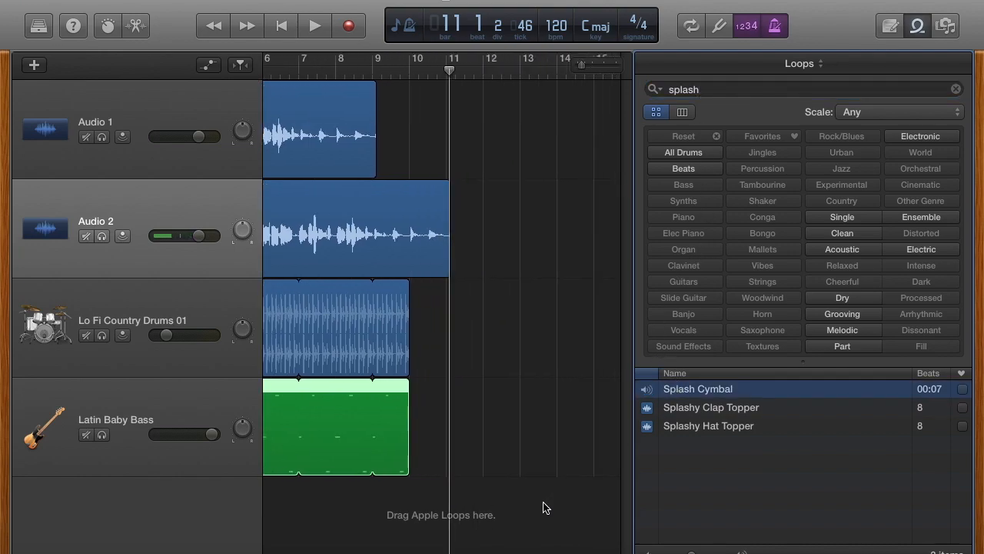
pyautogui.moveTo(666, 391); pyautogui.dragTo(453, 507)
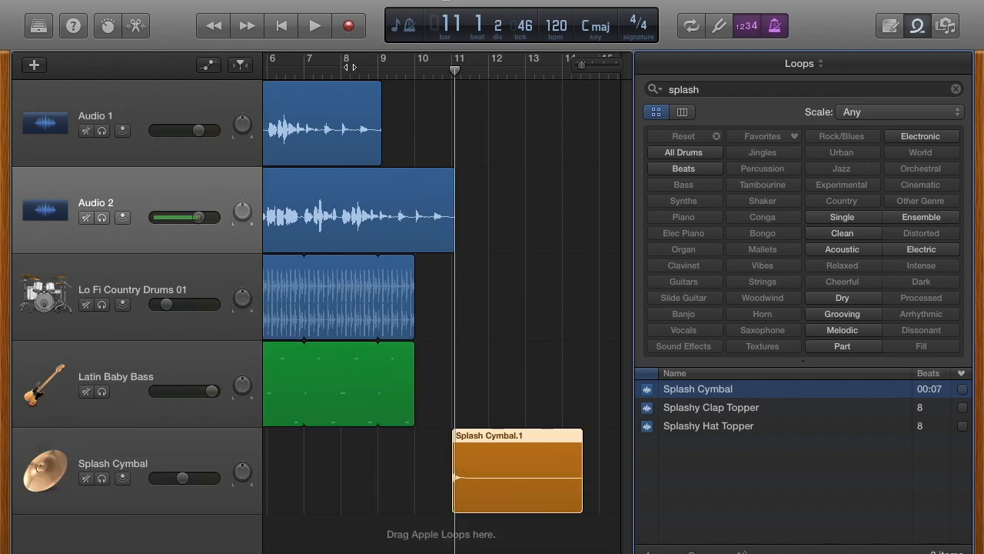
pyautogui.click(305, 72)
pyautogui.press('space')
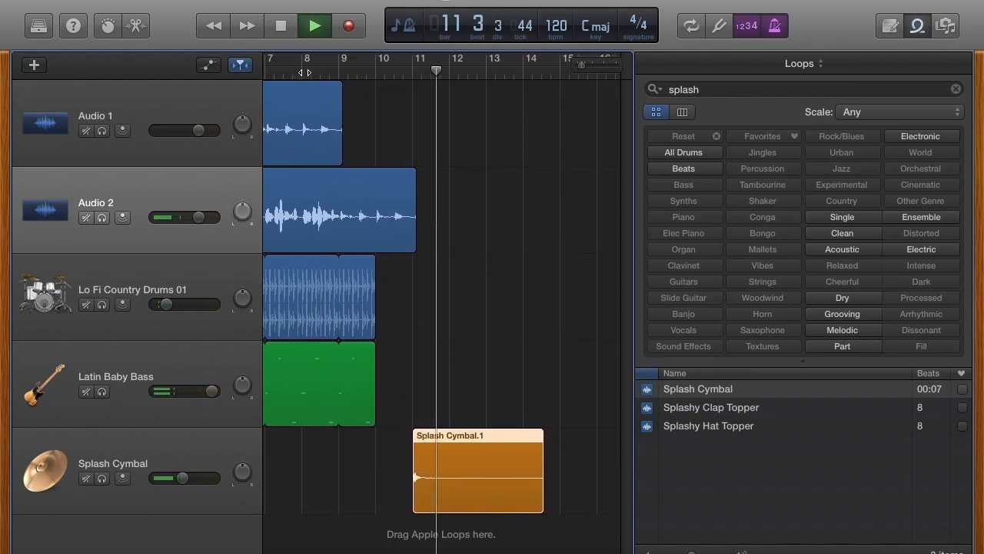
pyautogui.press('space')
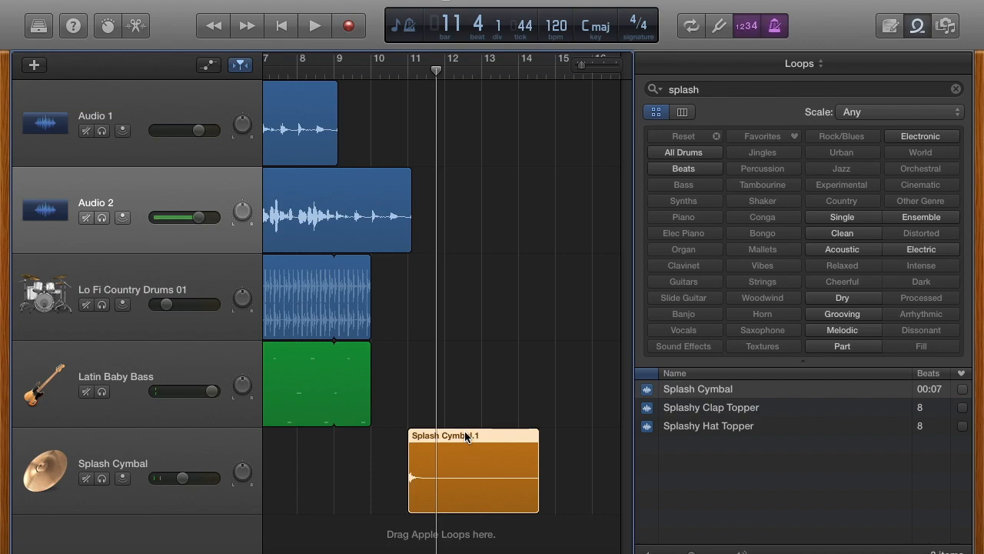
pyautogui.moveTo(464, 437); pyautogui.dragTo(461, 437)
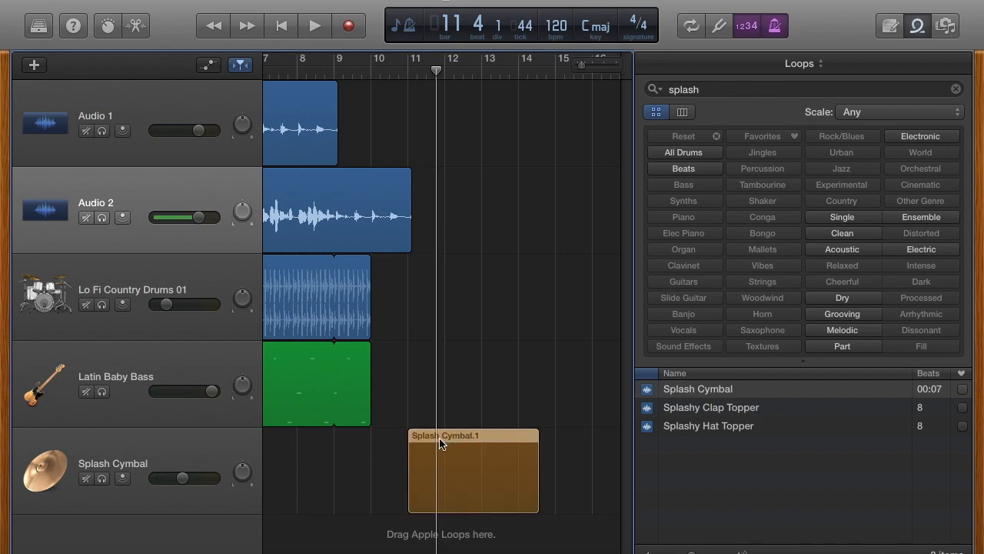
pyautogui.moveTo(435, 446); pyautogui.dragTo(436, 446)
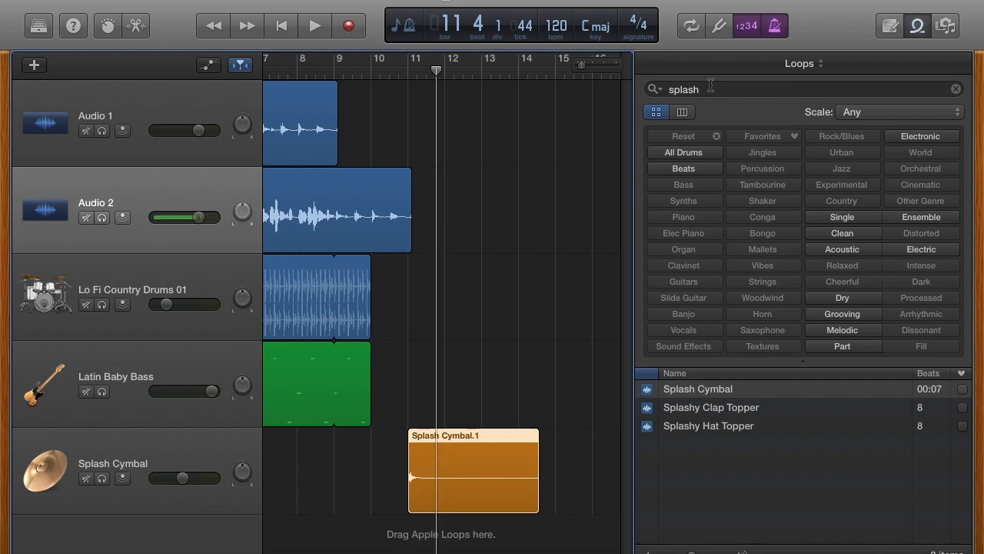
# Step: Hide the loop library, zoom around bar 11, and delete the existing Splash Cymbal region
pyautogui.click(920, 26)
pyautogui.moveTo(923, 67)
pyautogui.mouseDown()
pyautogui.moveTo(937, 69)
pyautogui.moveTo(930, 76)
pyautogui.mouseUp()
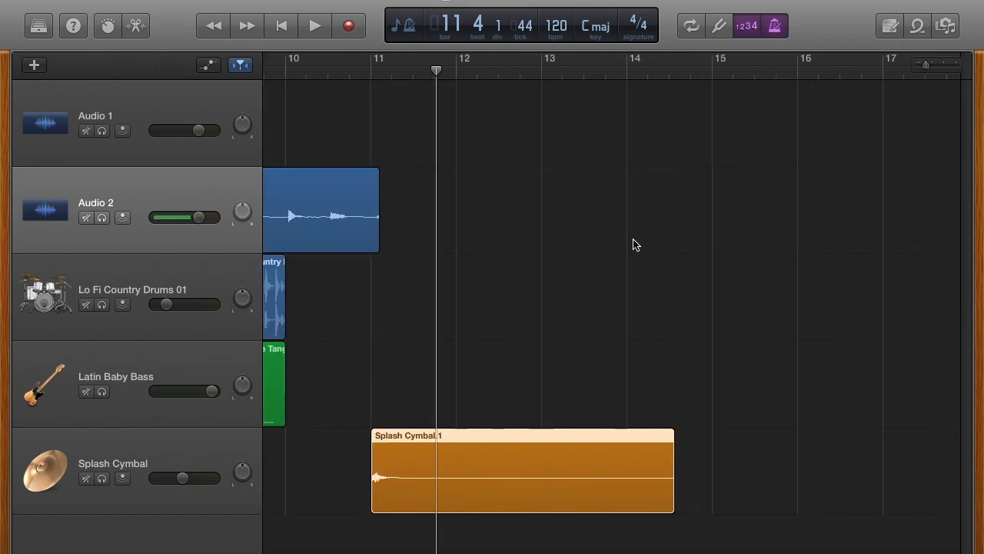
pyautogui.hscroll(-5, 635, 244)
pyautogui.moveTo(588, 436); pyautogui.dragTo(522, 436)
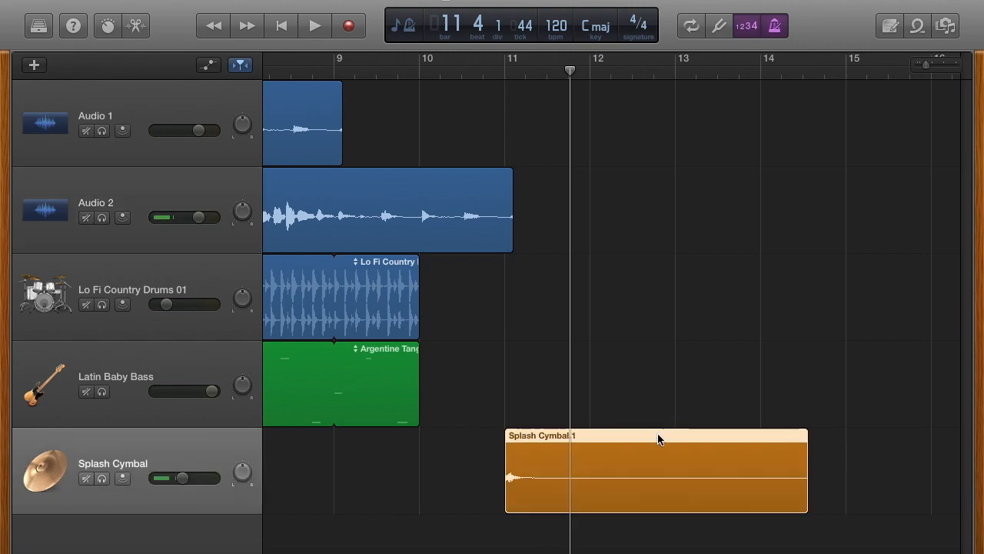
pyautogui.moveTo(658, 439); pyautogui.dragTo(608, 443)
pyautogui.press('Delete')
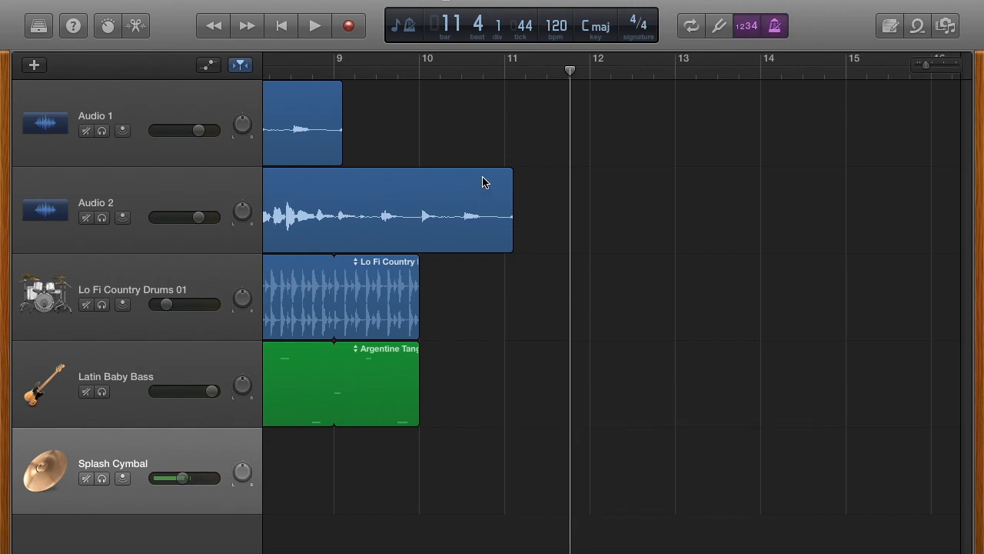
# Step: Record a new splash cymbal take starting just past bar 10 and play it back from bar 8
pyautogui.click(463, 70)
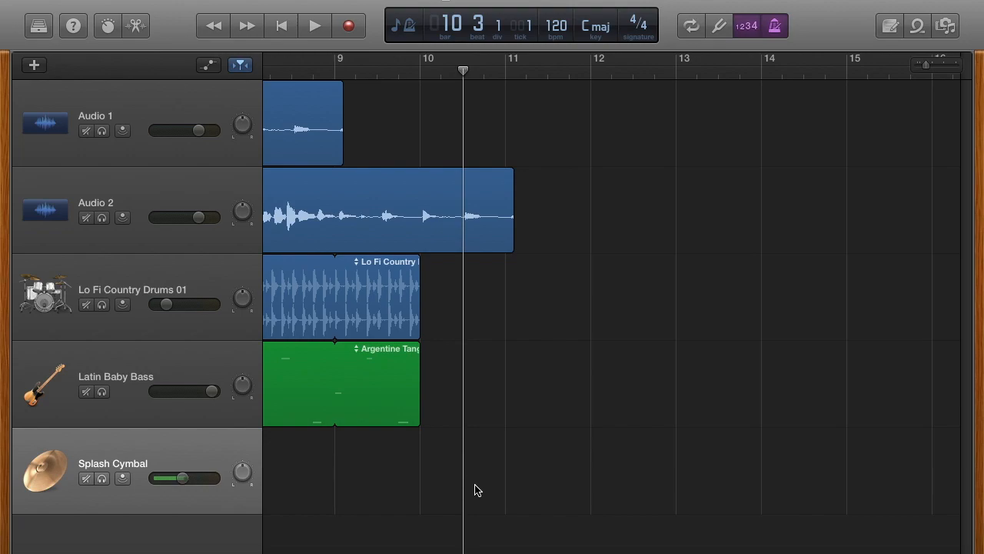
pyautogui.press('r')
pyautogui.press('space')
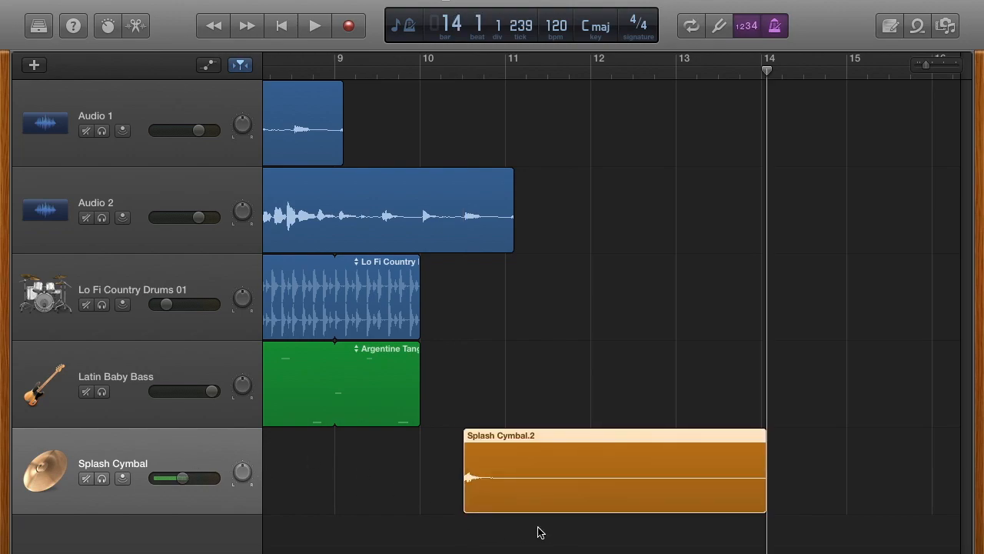
pyautogui.click(290, 69)
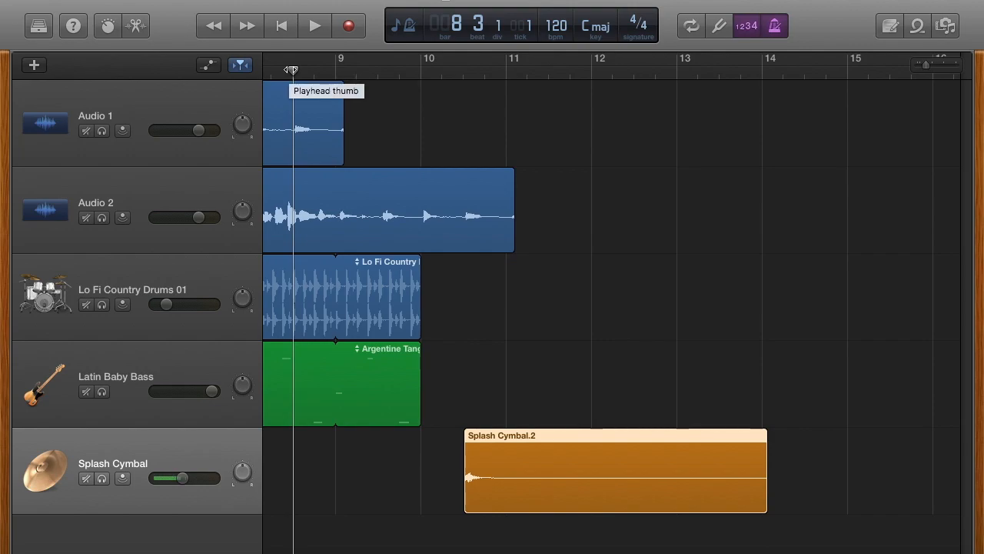
pyautogui.press('space')
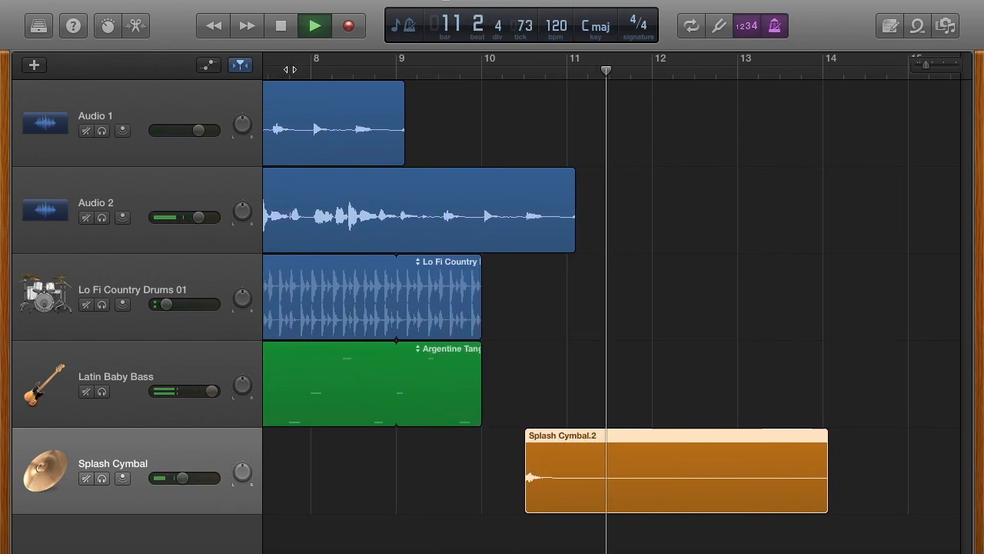
pyautogui.press('space')
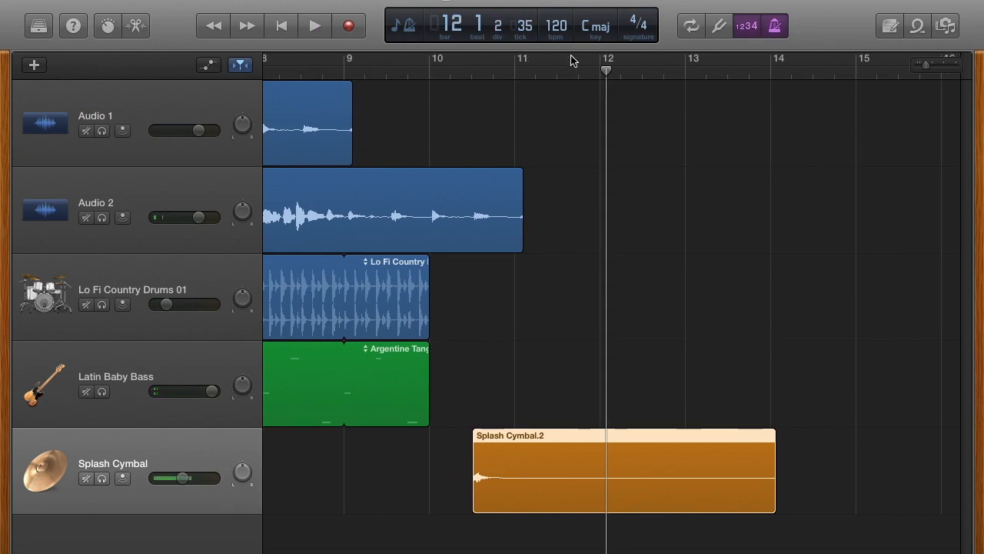
# Step: Split the Splash Cymbal.2 region at bar 11 and delete the part after it
pyautogui.moveTo(607, 68); pyautogui.dragTo(514, 85)
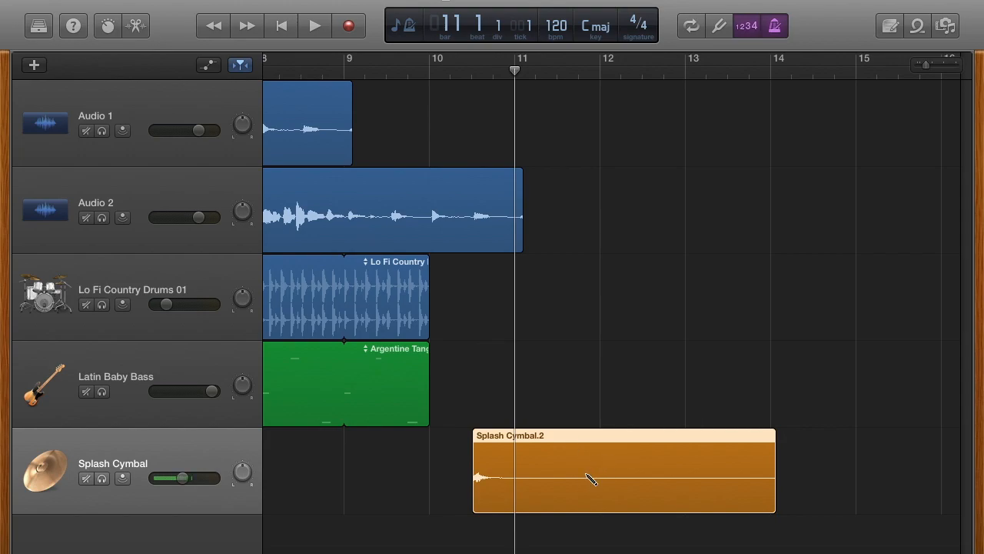
pyautogui.press('super+t')
pyautogui.press('Delete')
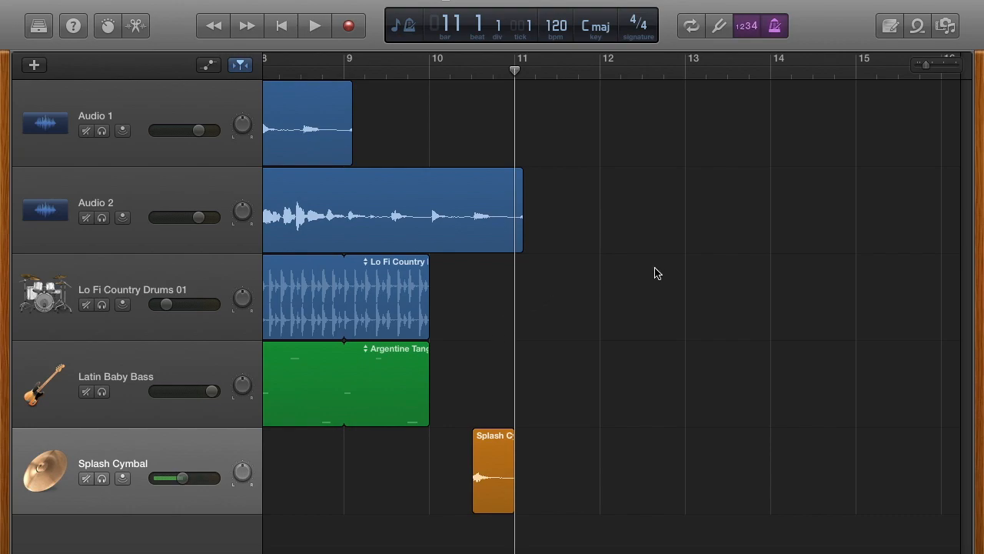
pyautogui.hscroll(-15, 654, 271)
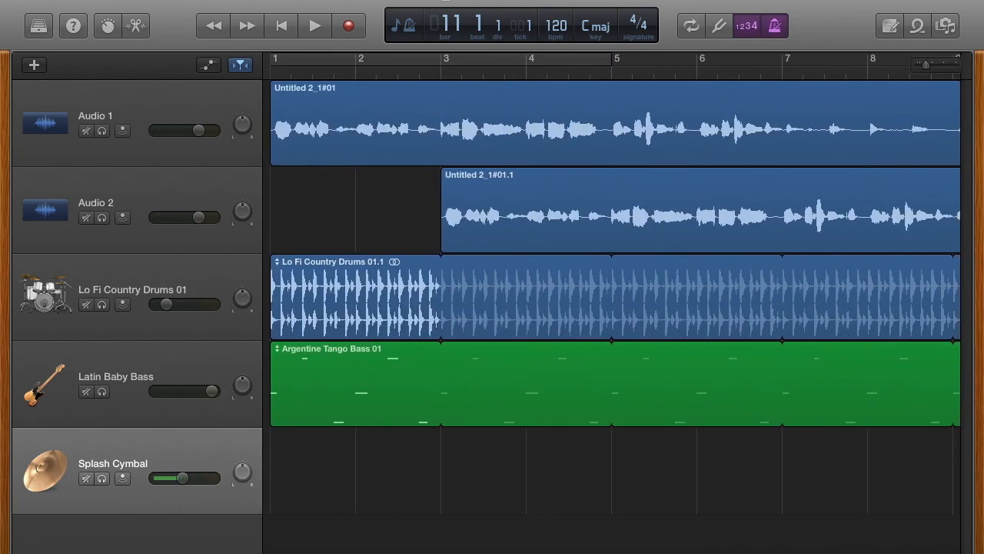
# Step: Open Export Song to Disk and choose MP3 at Highest Quality (256 kBit/s)
pyautogui.click(316, 0)
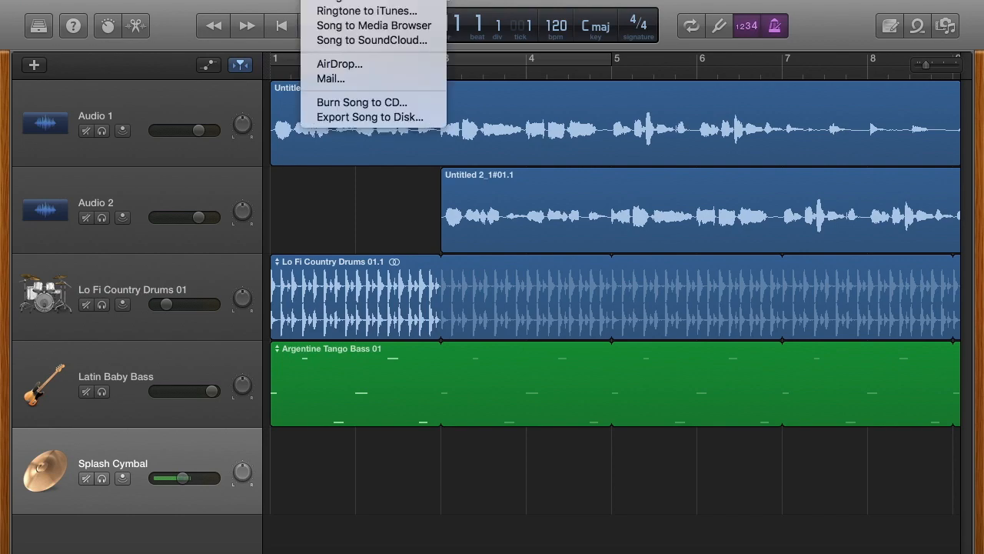
pyautogui.click(348, 120)
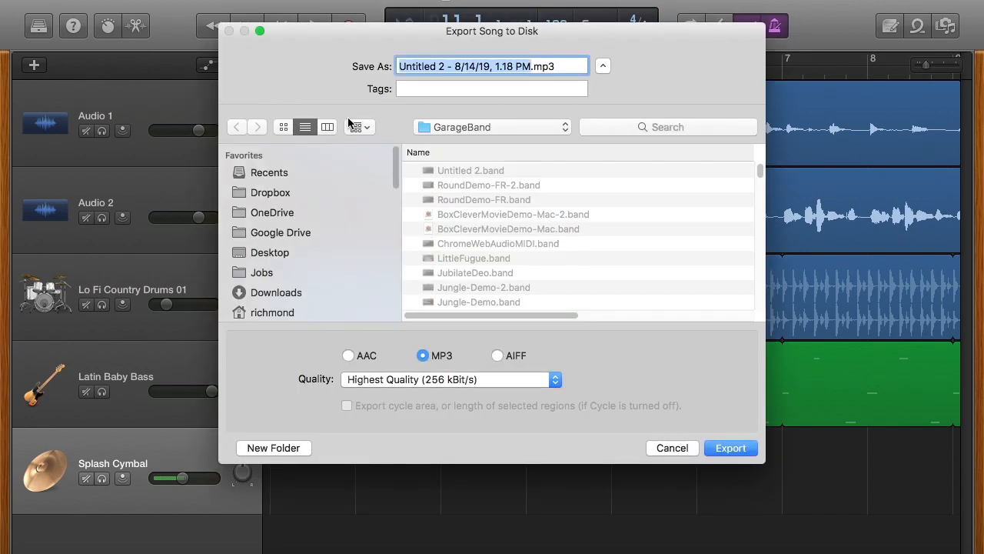
pyautogui.click(347, 355)
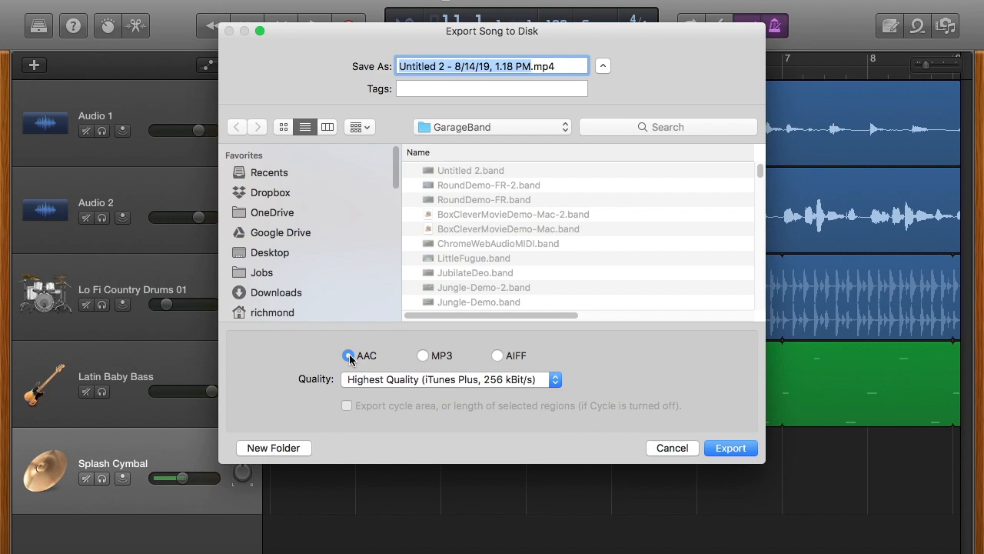
pyautogui.click(423, 356)
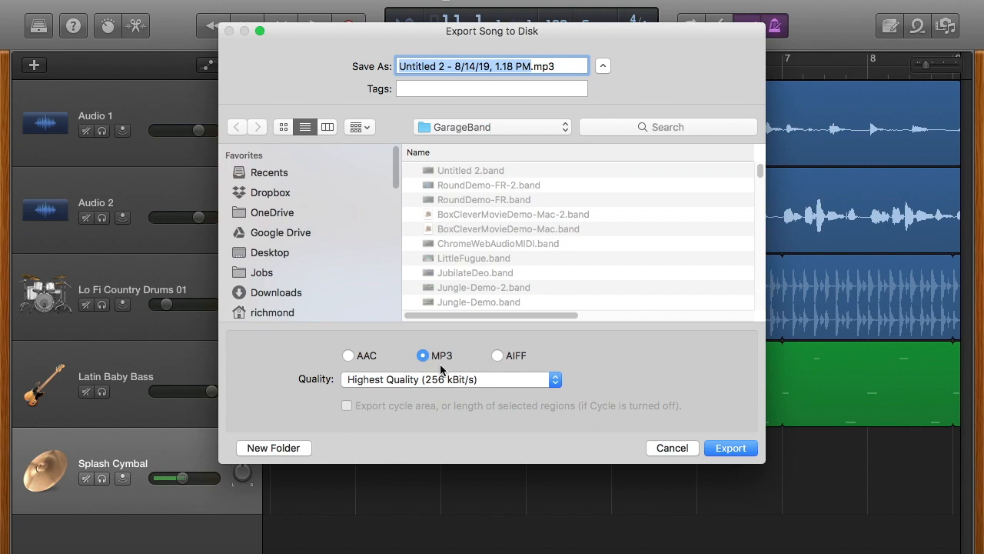
pyautogui.click(446, 380)
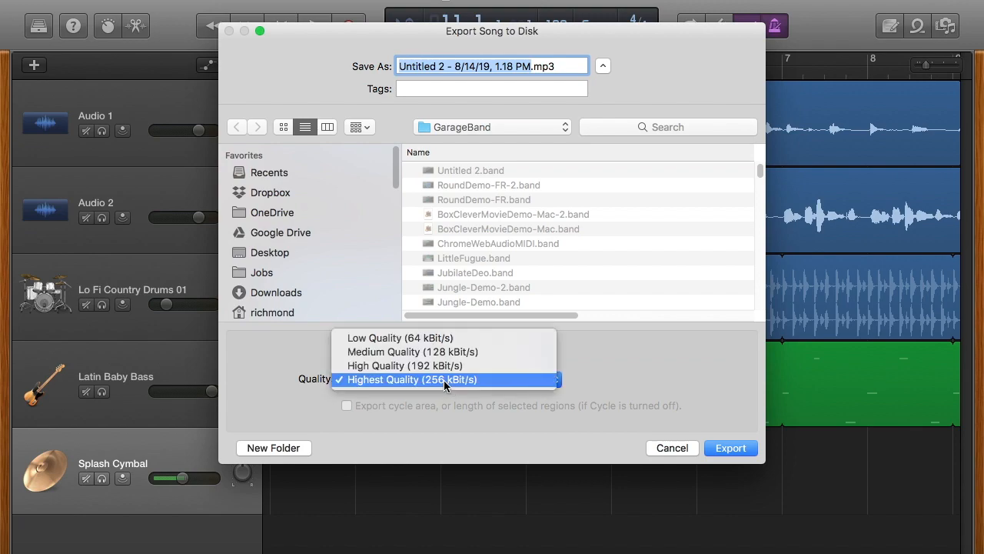
pyautogui.click(445, 380)
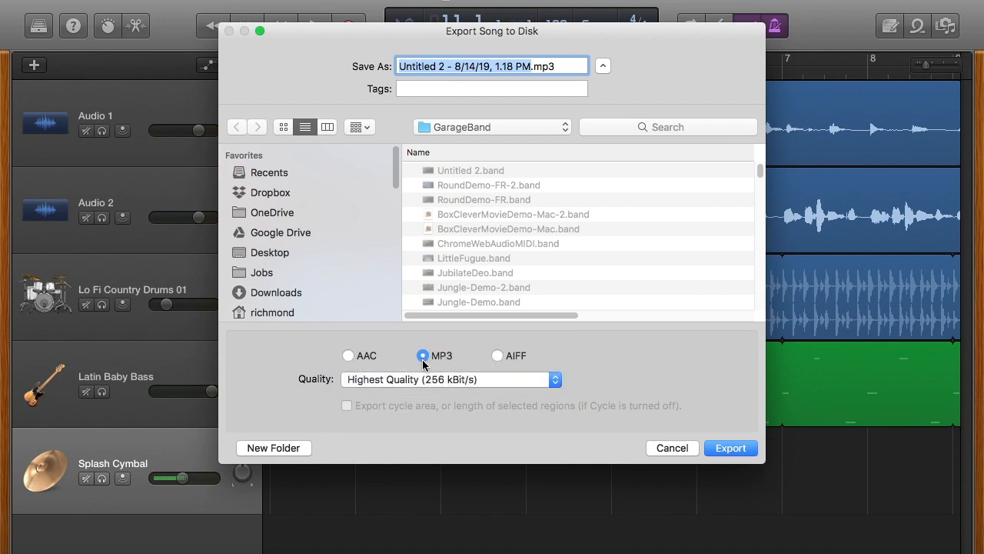
pyautogui.click(498, 356)
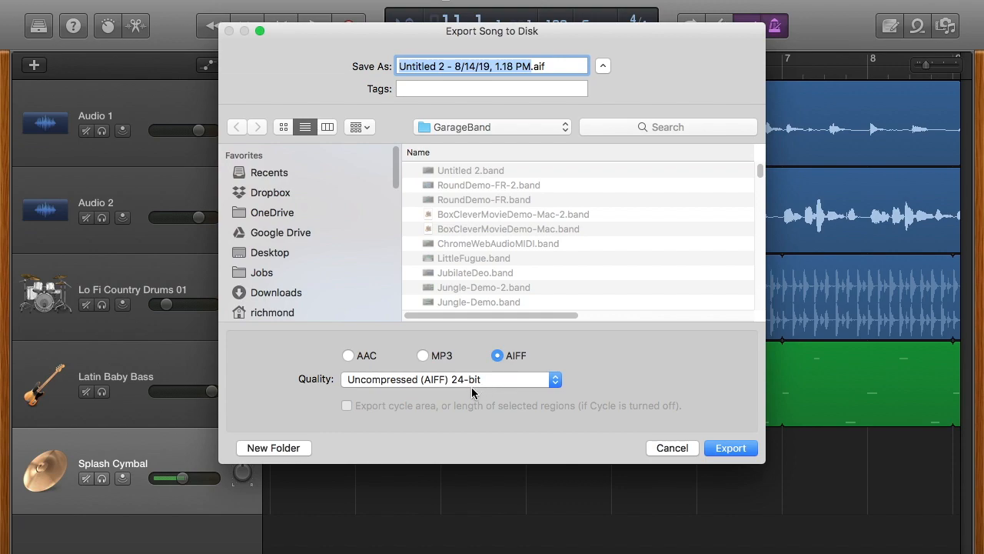
pyautogui.click(422, 357)
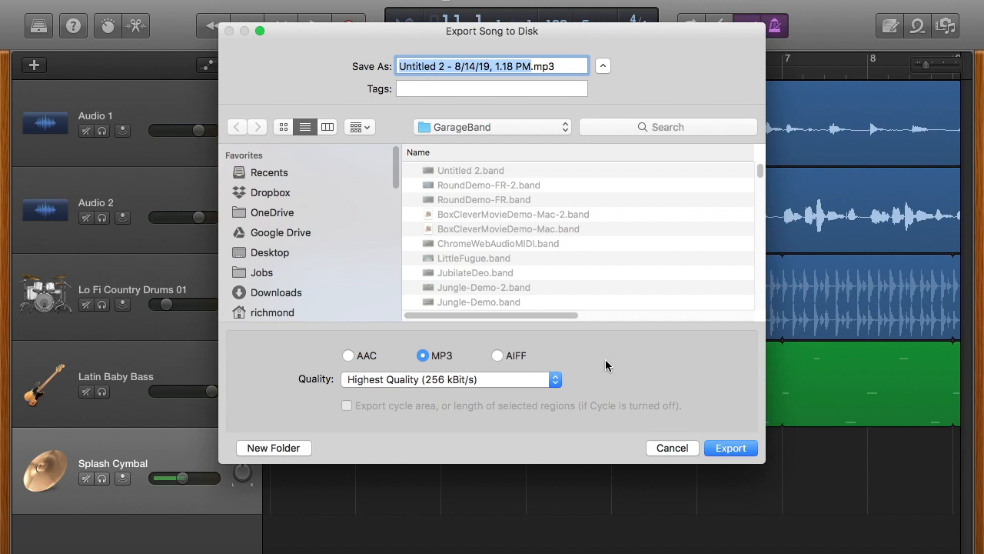
# Step: Export the song to the Desktop as RoundDemo.mp3
pyautogui.write('RoundDemo')
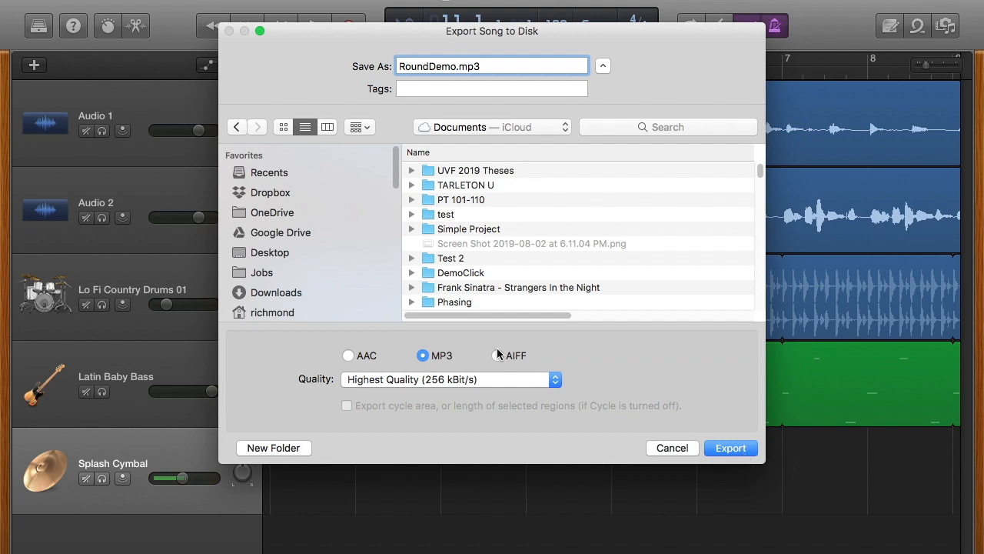
pyautogui.click(281, 253)
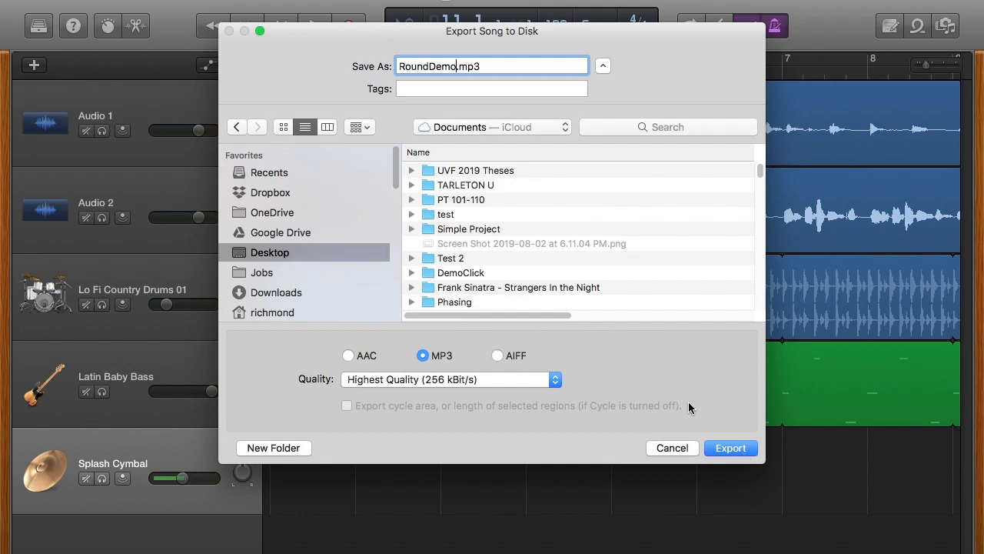
pyautogui.click(737, 452)
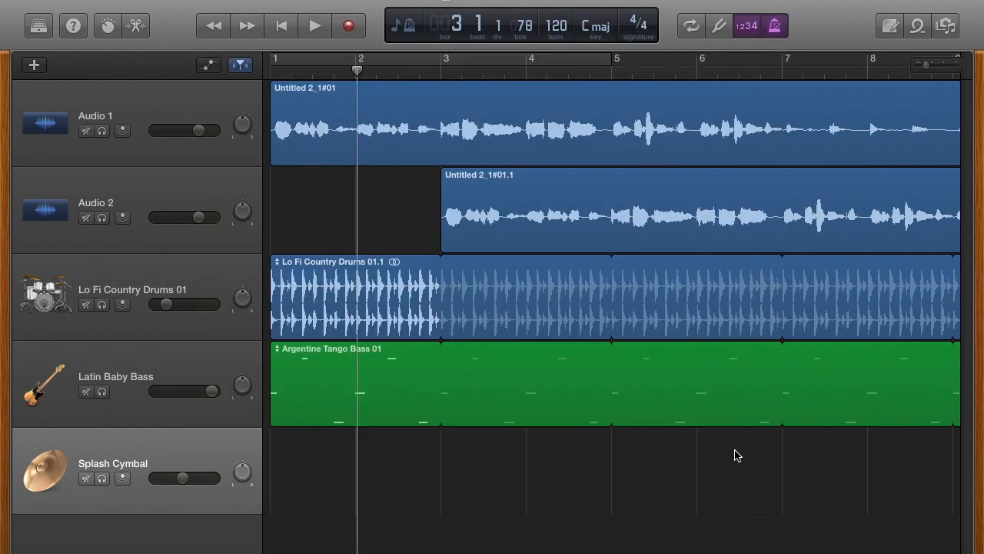